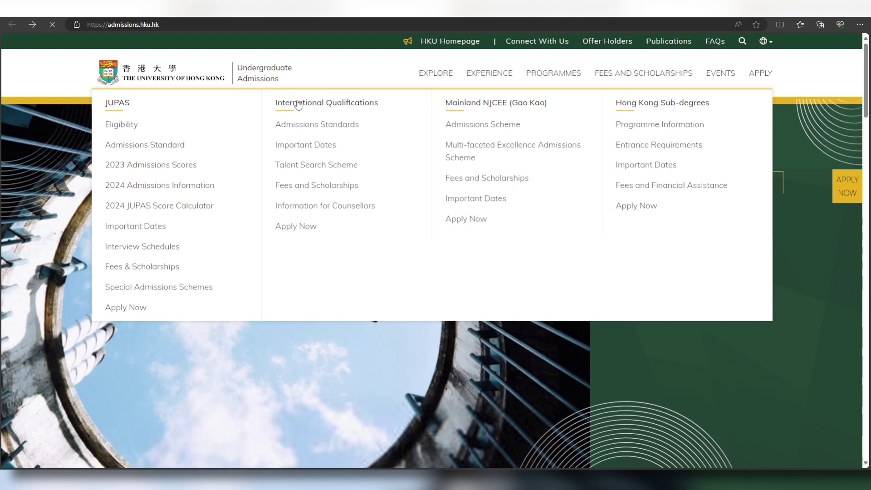
# - Under Admissions Standards, select the Turkish Anadolu Lisesi / Lise Diplomasi qualification card for Turkey
pyautogui.scroll(-3, 519, 245)
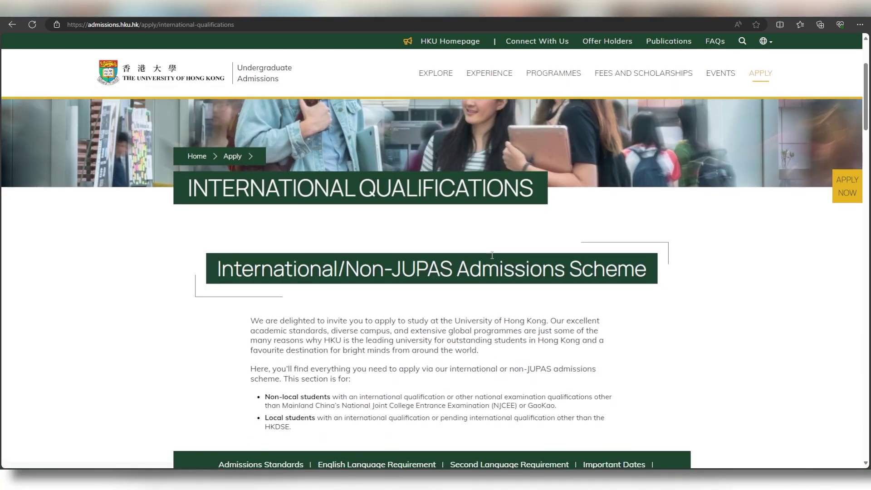
pyautogui.scroll(-7, 480, 303)
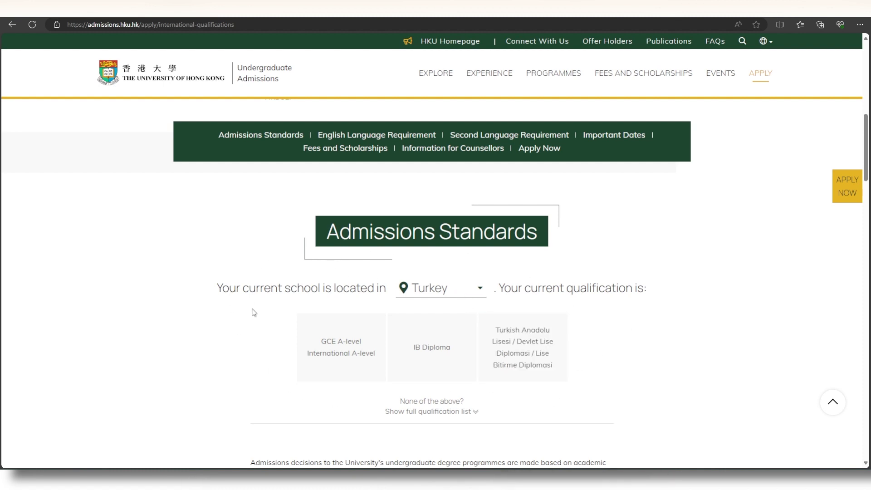
pyautogui.click(321, 369)
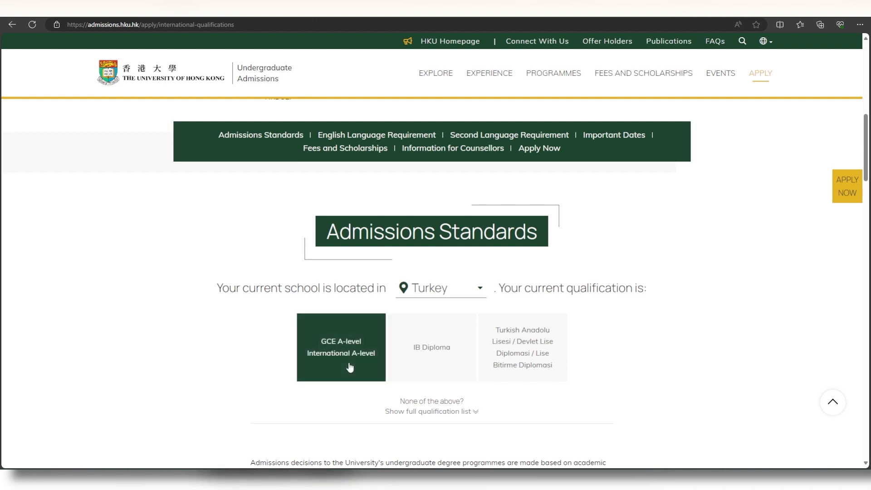
pyautogui.click(416, 363)
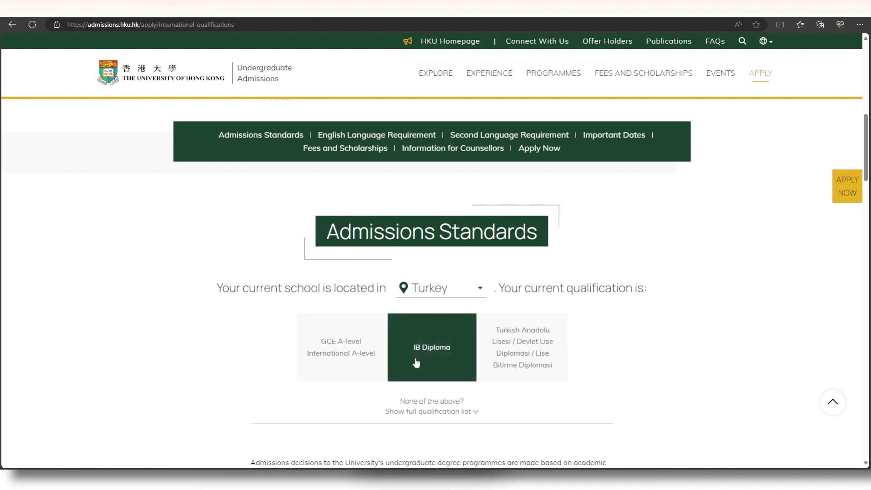
pyautogui.click(503, 358)
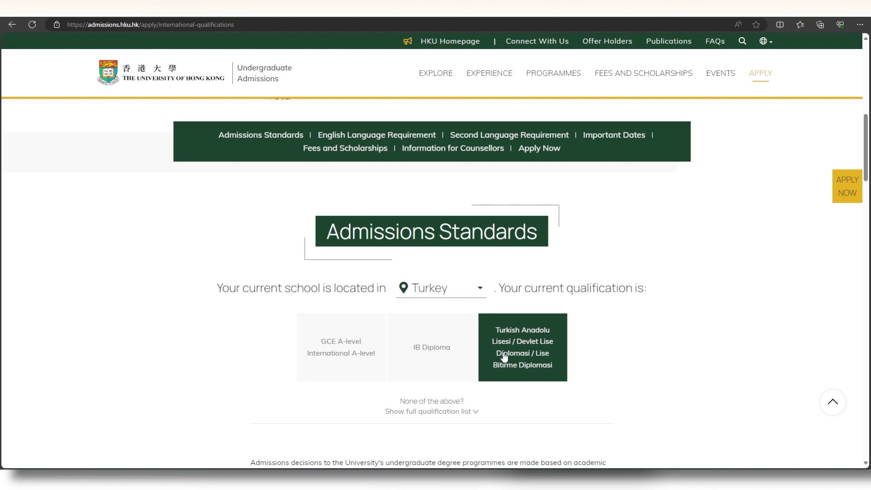
pyautogui.click(537, 351)
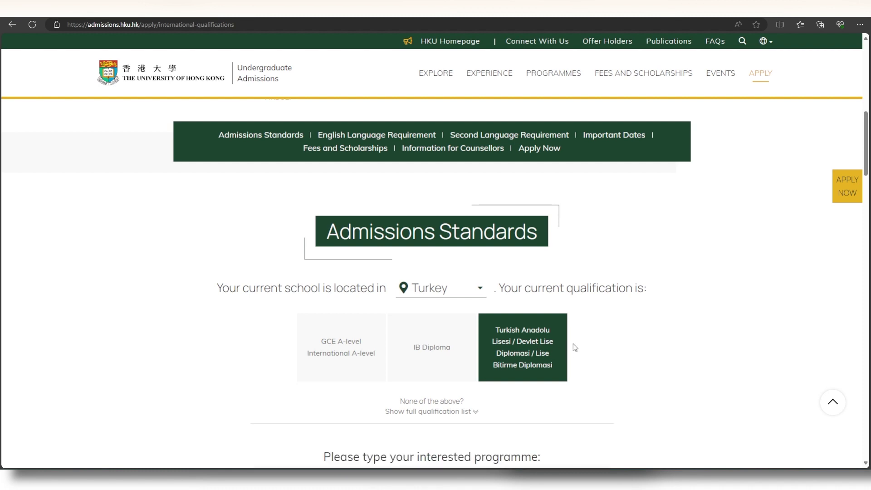
pyautogui.scroll(-5, 593, 341)
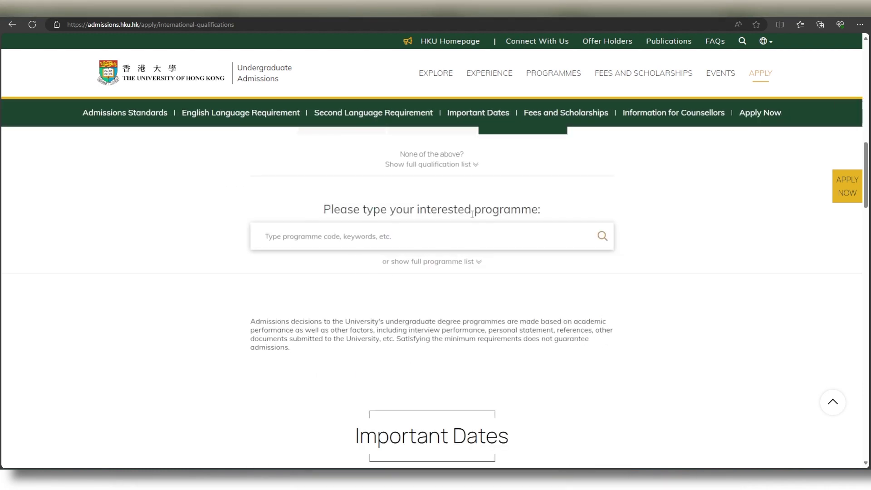
# - Search programmes for 'economics' and pick Bachelor of Economics / Bachelor of Economics and Finance
pyautogui.click(491, 236)
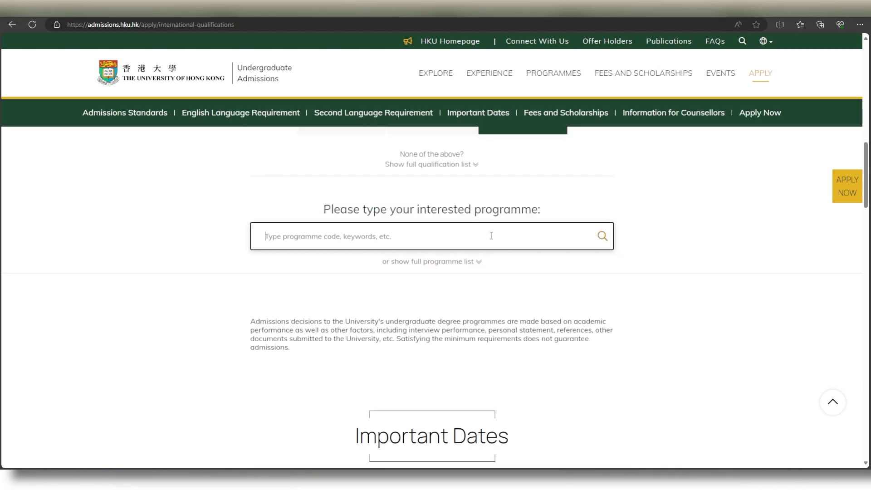
pyautogui.write('economics')
pyautogui.click(361, 264)
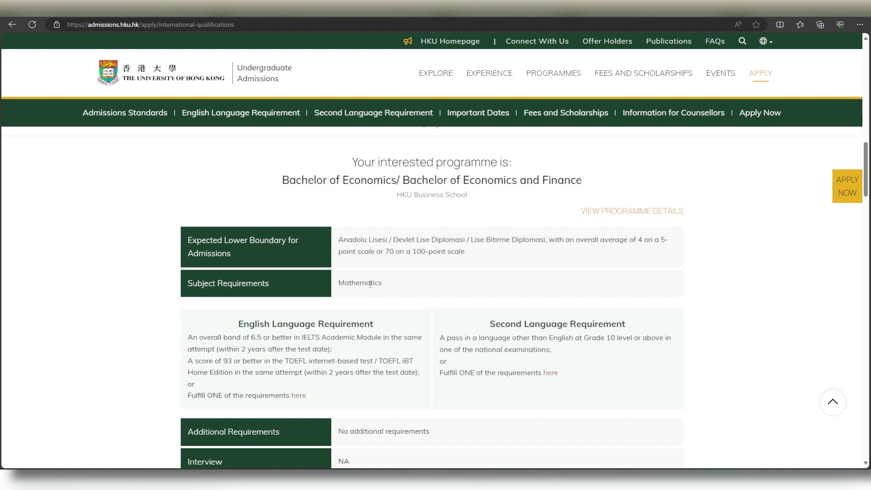
# - Read through the Turkish-diploma entry requirements down to the Important Dates timeline
pyautogui.scroll(-2, 370, 284)
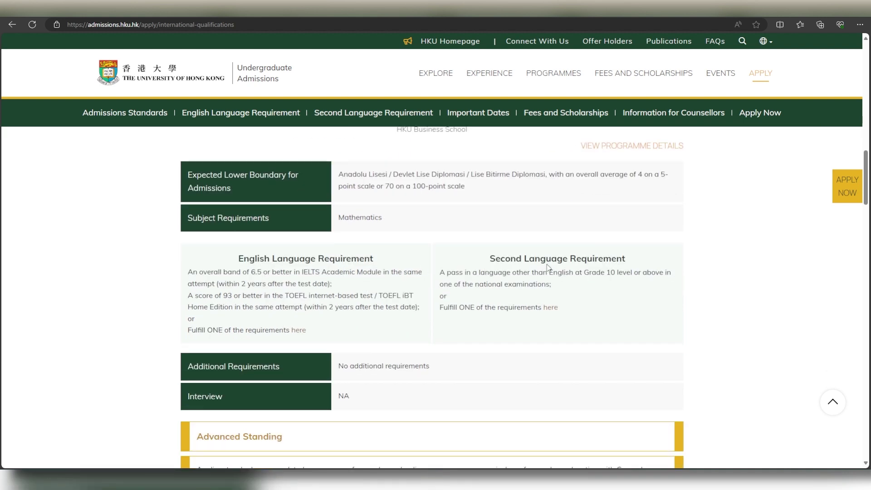
pyautogui.scroll(-2, 590, 264)
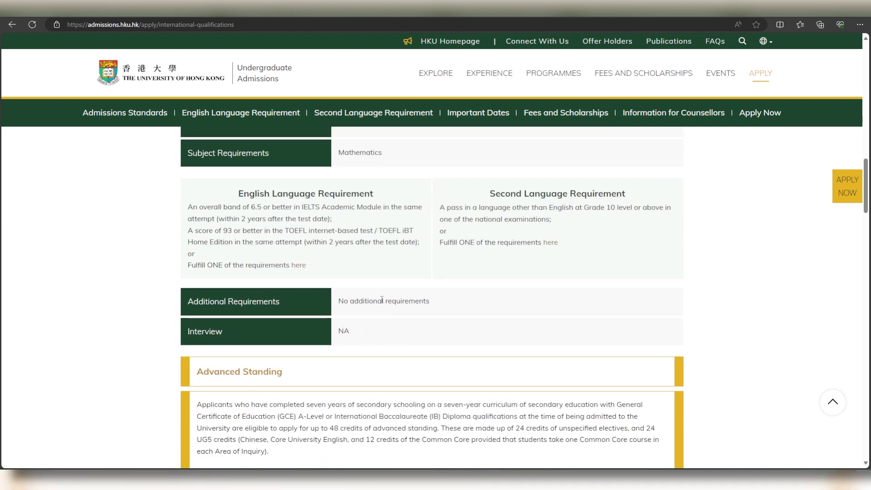
pyautogui.scroll(-2, 363, 297)
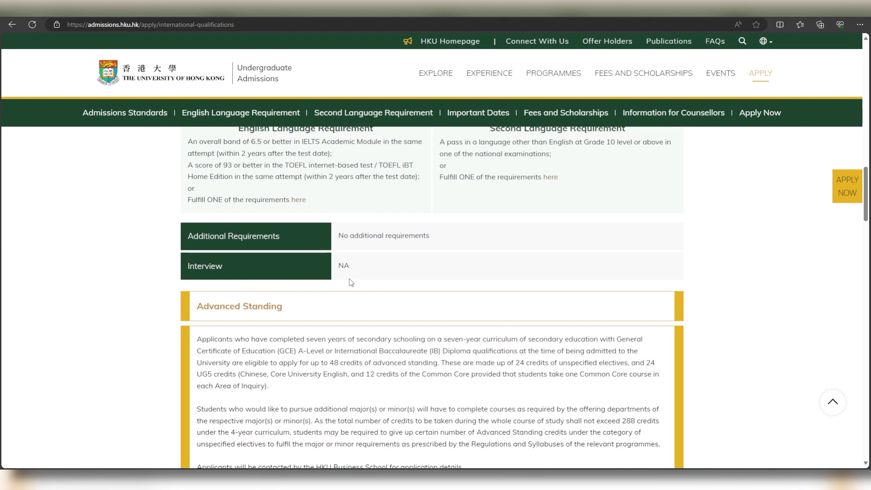
pyautogui.scroll(-10, 348, 287)
pyautogui.scroll(4, 428, 196)
pyautogui.scroll(-6, 390, 255)
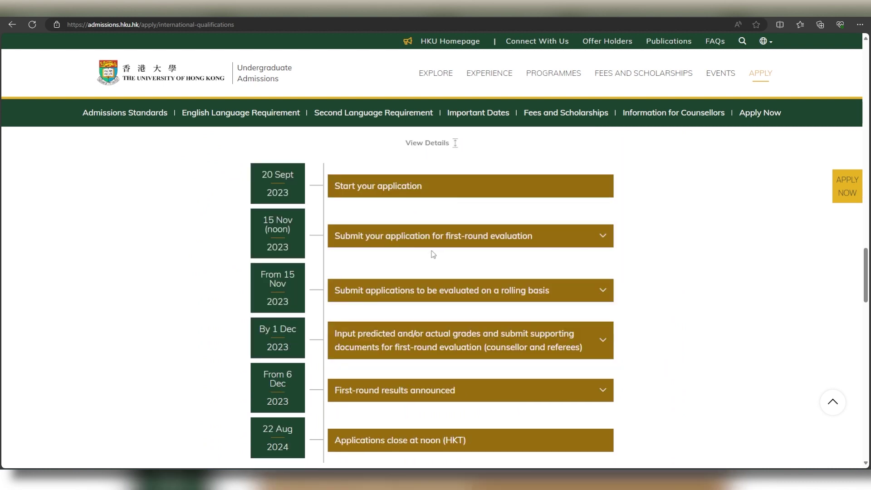
# - Go down to Submitting Applications and follow APPLY NOW into the application system
pyautogui.scroll(-2, 550, 253)
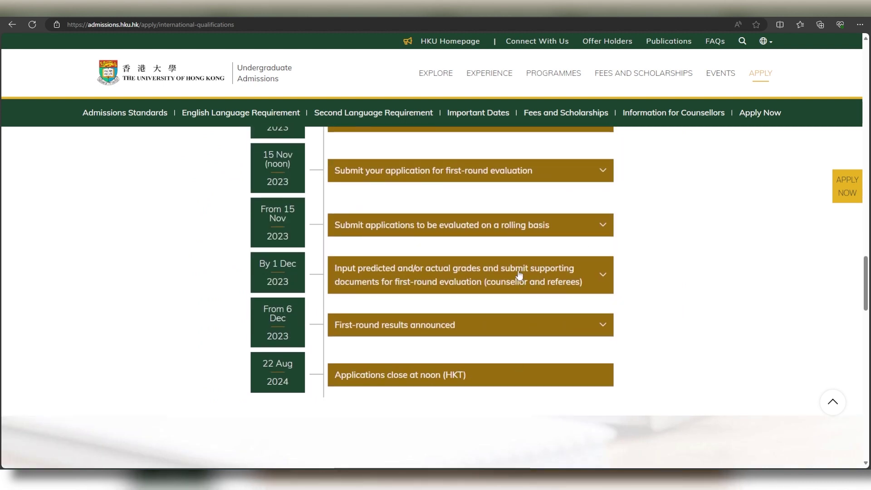
pyautogui.scroll(-8, 522, 259)
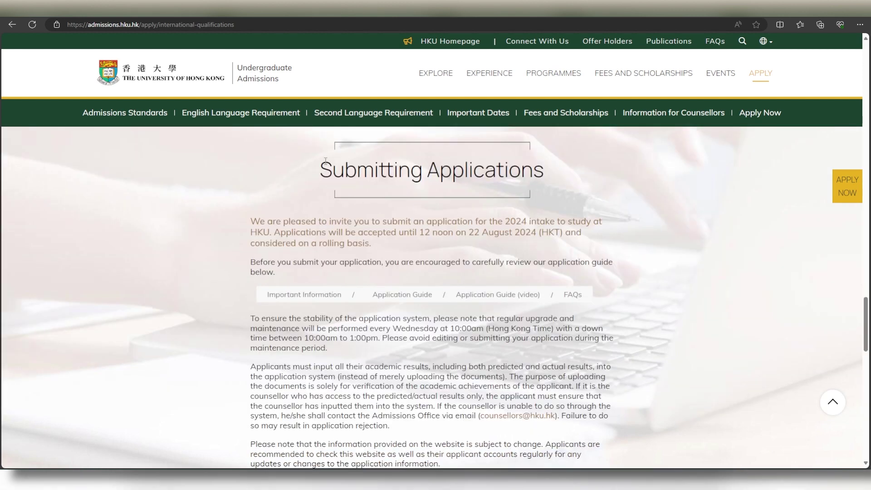
pyautogui.scroll(-2, 305, 194)
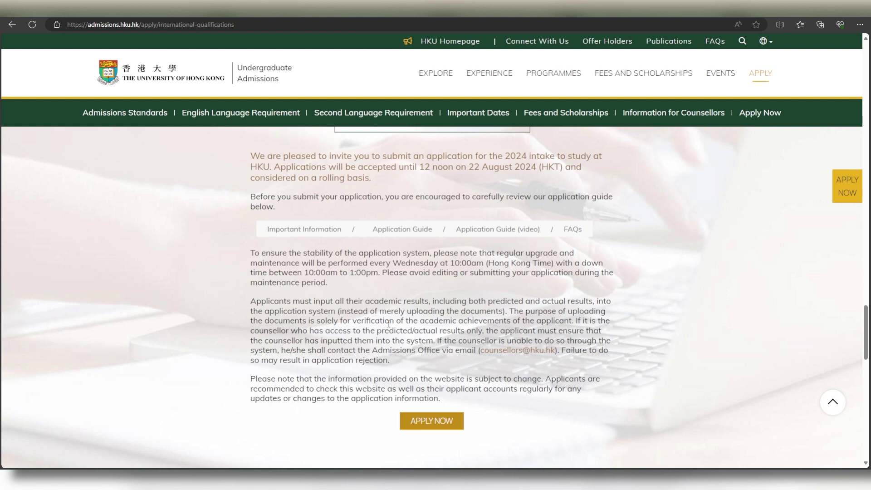
pyautogui.click(458, 425)
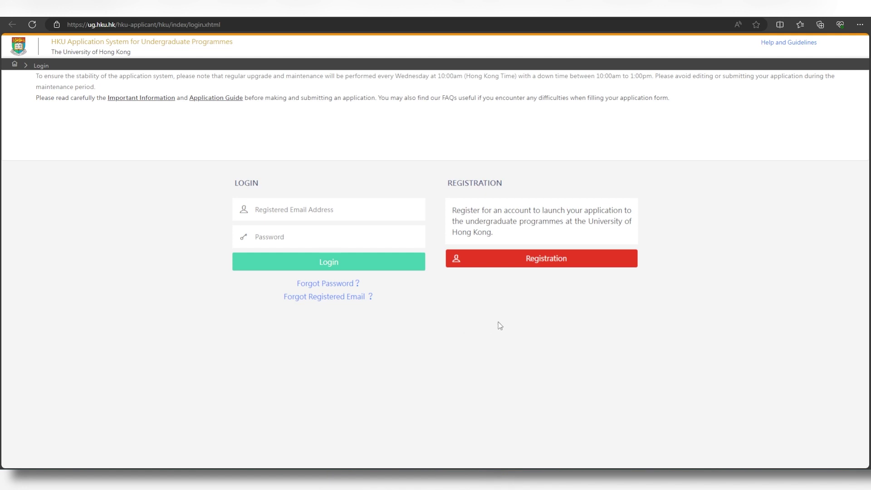
# - Choose Registration, tick the terms and conditions checkbox and accept the declaration
pyautogui.click(509, 262)
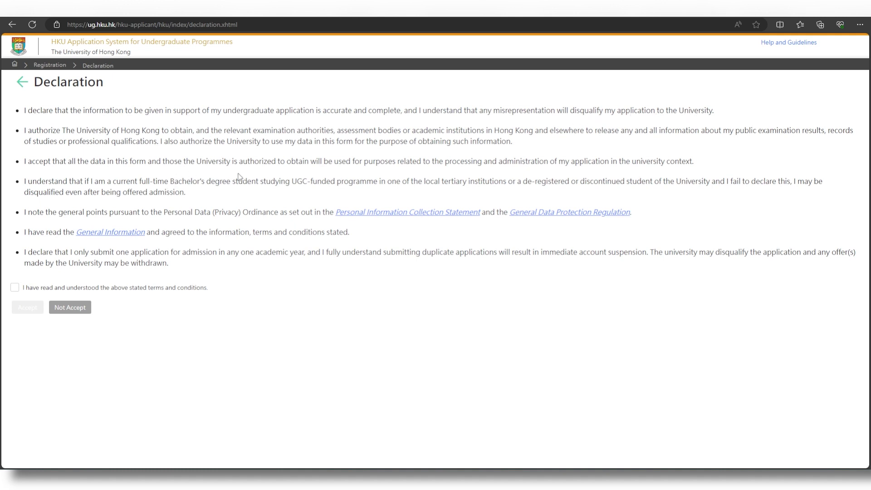
pyautogui.click(15, 288)
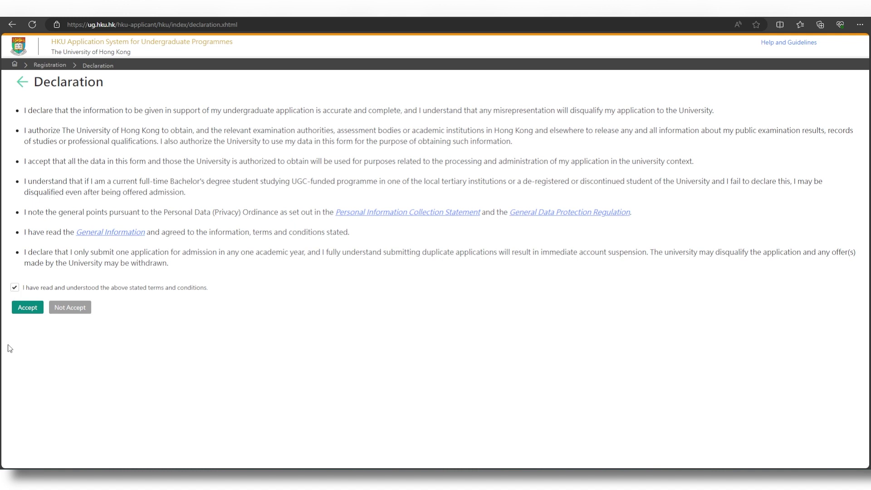
pyautogui.click(41, 310)
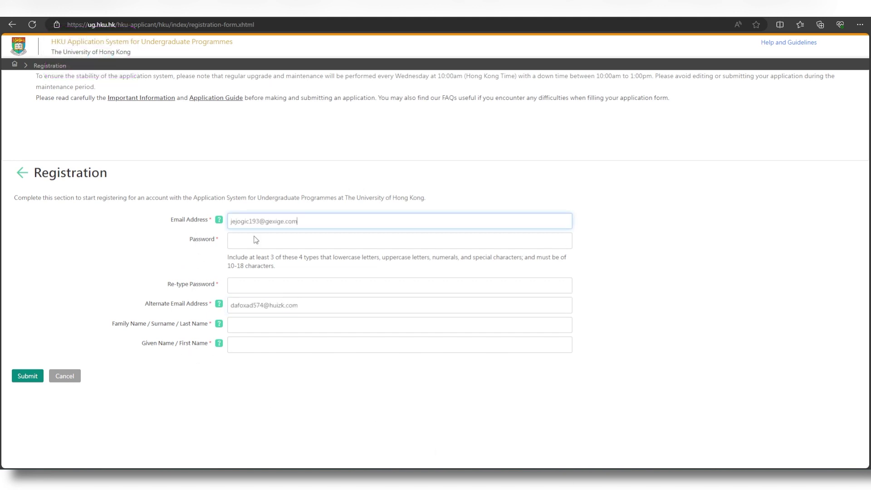
# - Enter the applicant's family and given names and submit the registration form
pyautogui.click(265, 324)
pyautogui.write('dor')
pyautogui.write('e')
pyautogui.press('Tab')
pyautogui.write('john')
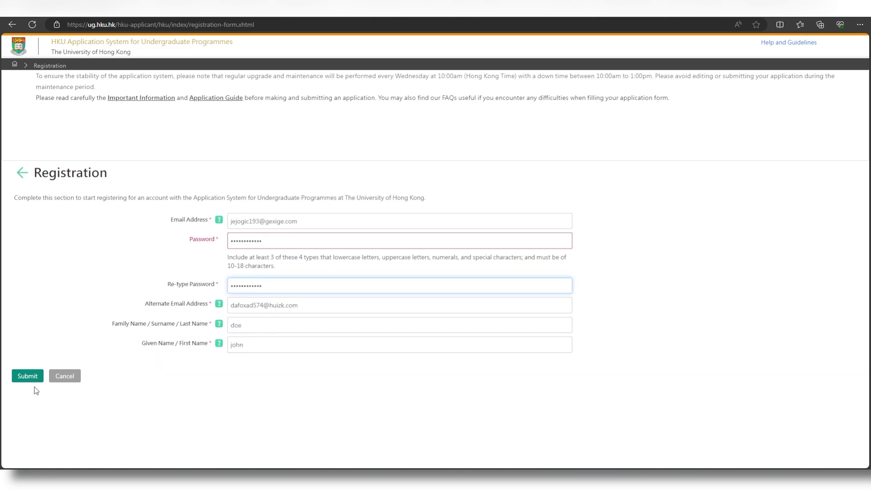
pyautogui.click(36, 376)
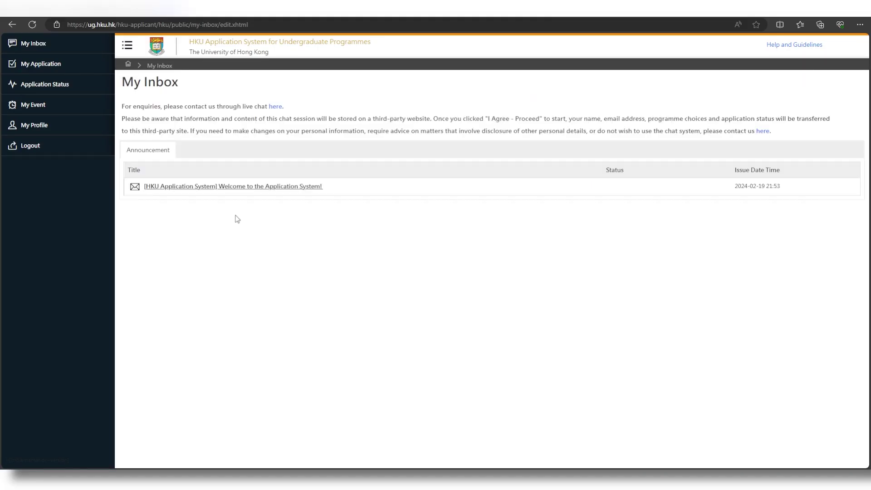
# - Read the welcome announcement, go to My Application and apply for 2024 UG Admission
pyautogui.click(243, 186)
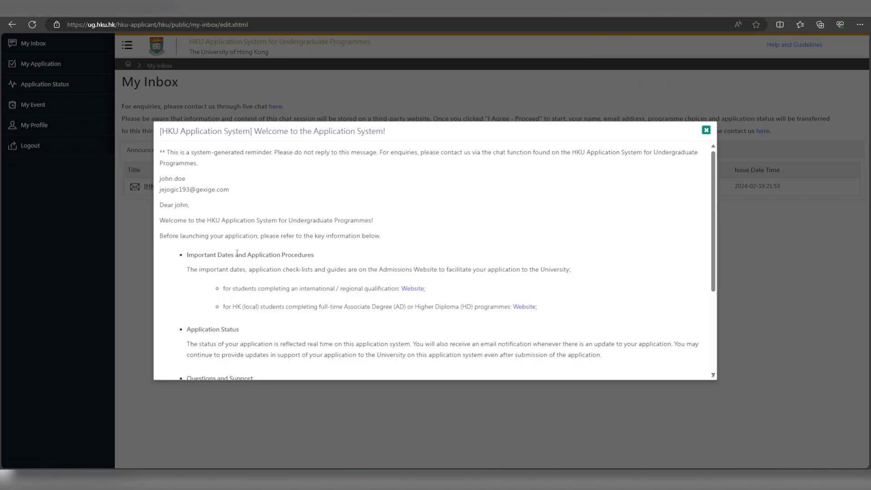
pyautogui.scroll(-1, 209, 257)
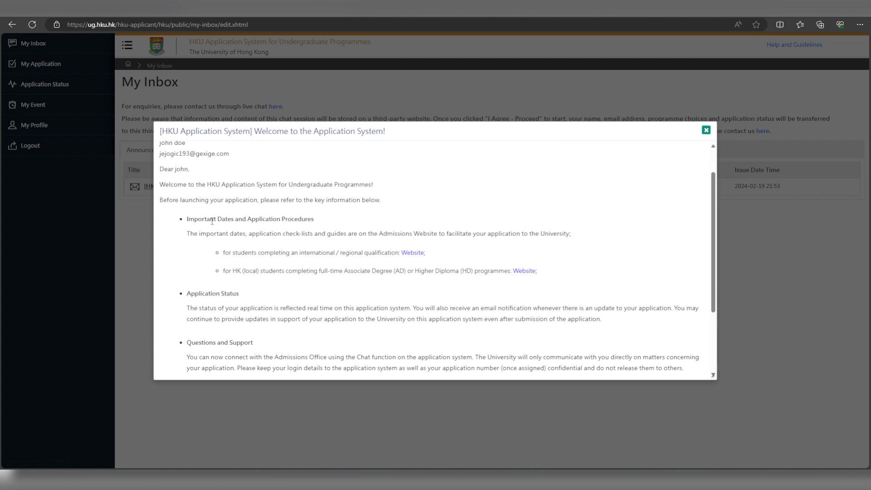
pyautogui.scroll(-1, 364, 230)
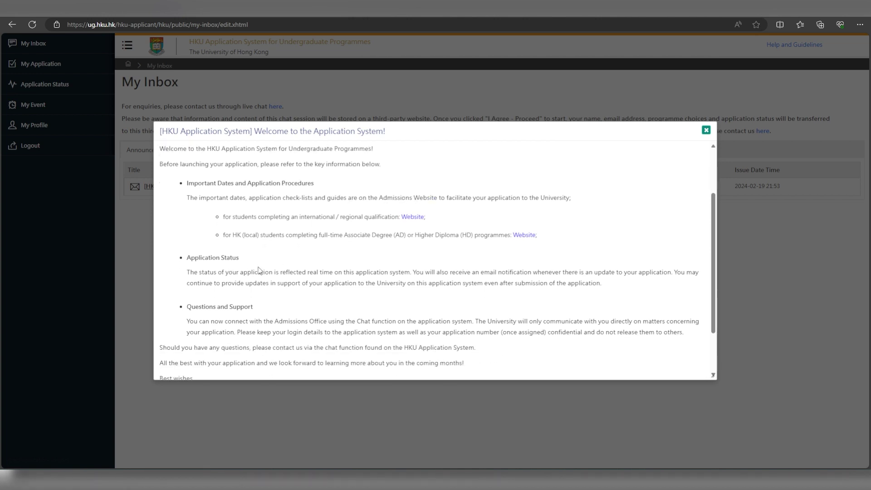
pyautogui.scroll(-2, 261, 271)
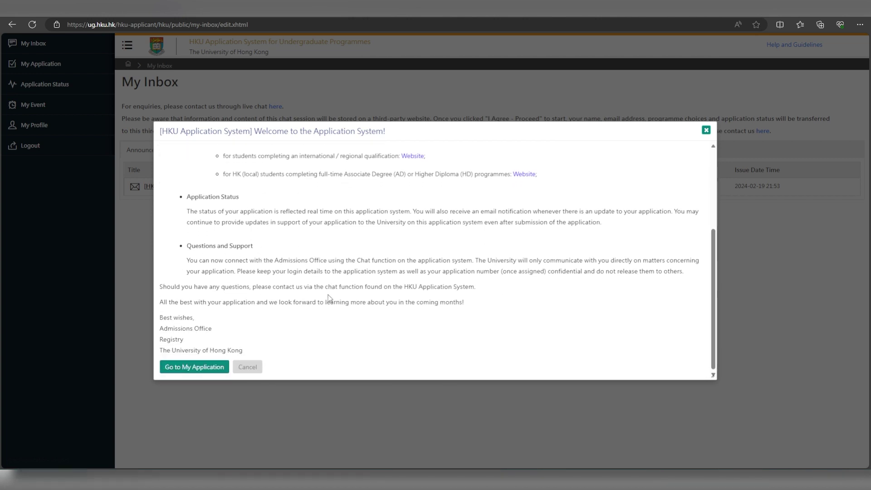
pyautogui.click(227, 367)
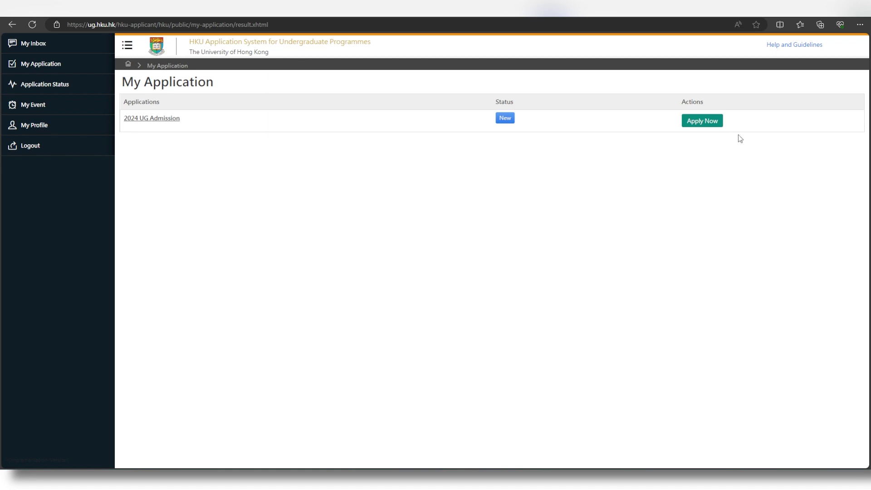
pyautogui.click(719, 126)
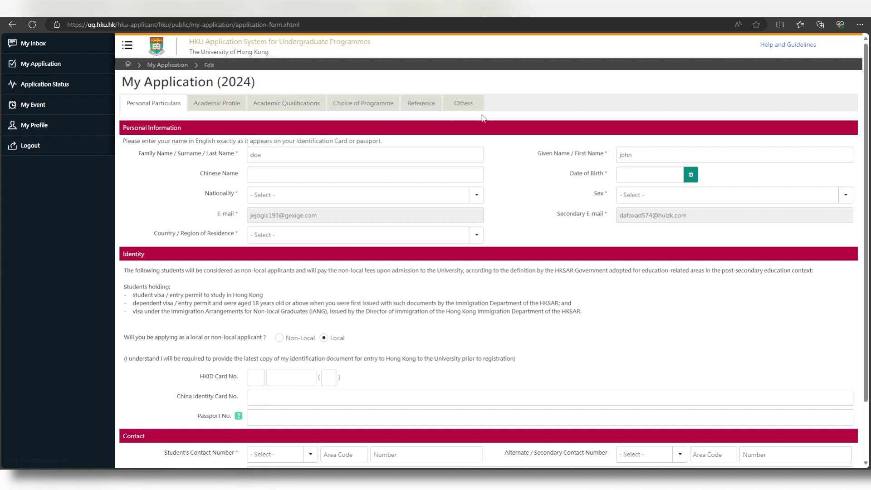
# - Set both Nationality and Country of Residence to Turkey
pyautogui.scroll(-2, 317, 352)
pyautogui.scroll(2, 316, 352)
pyautogui.click(281, 181)
pyautogui.click(359, 195)
pyautogui.write('Turkey')
pyautogui.click(359, 235)
pyautogui.write('Turkey')
pyautogui.press('Return')
pyautogui.click(691, 174)
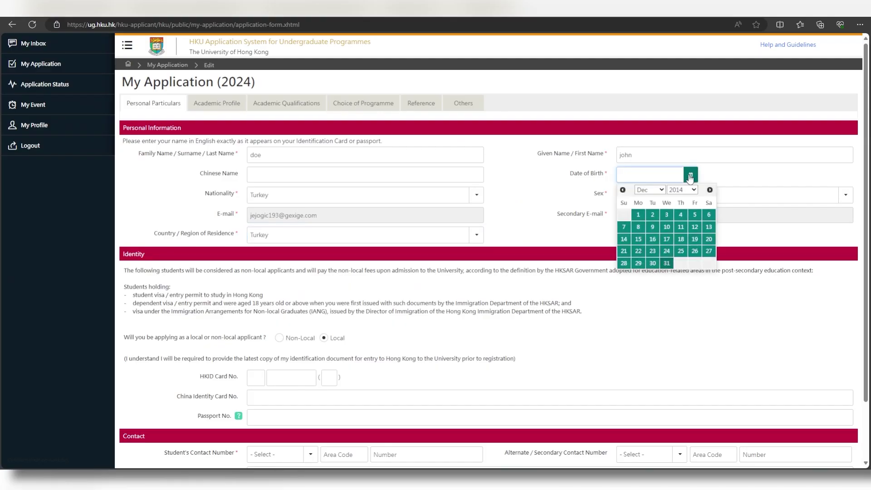
pyautogui.click(655, 249)
pyautogui.press('Tab')
pyautogui.press('m')
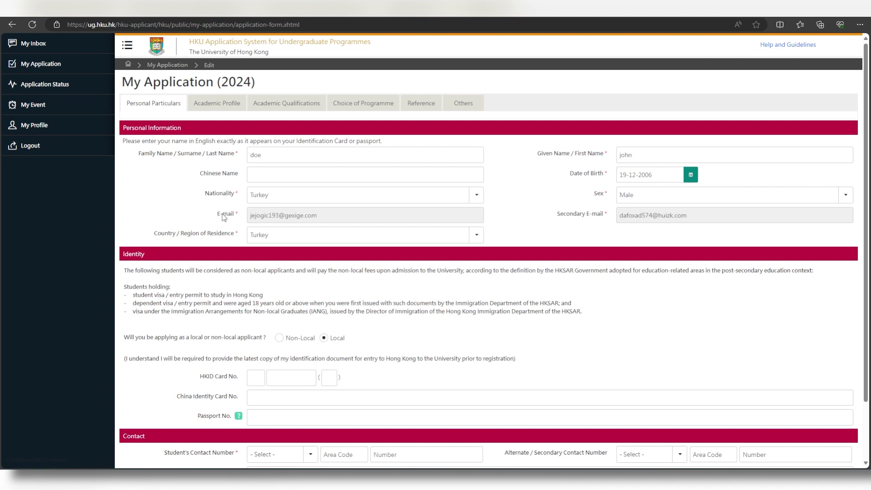
pyautogui.click(280, 338)
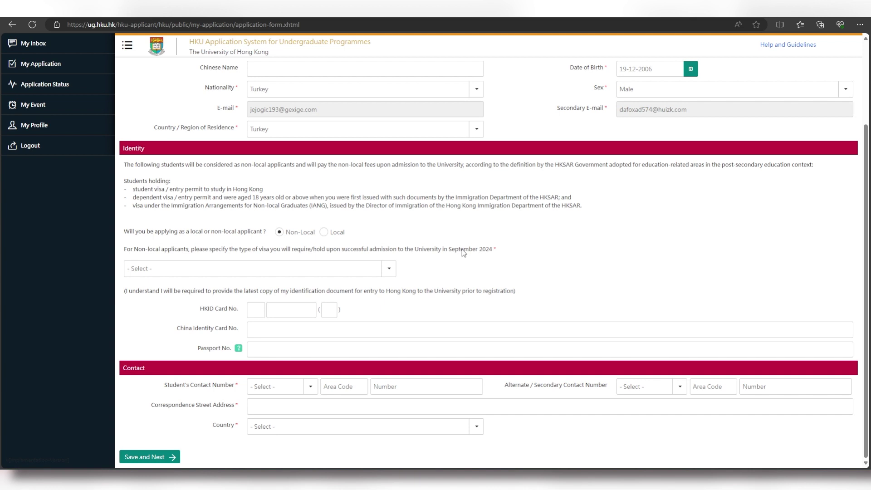
# - Choose 'student visa / entry permit' as visa type, paste the passport number, and save
pyautogui.click(389, 272)
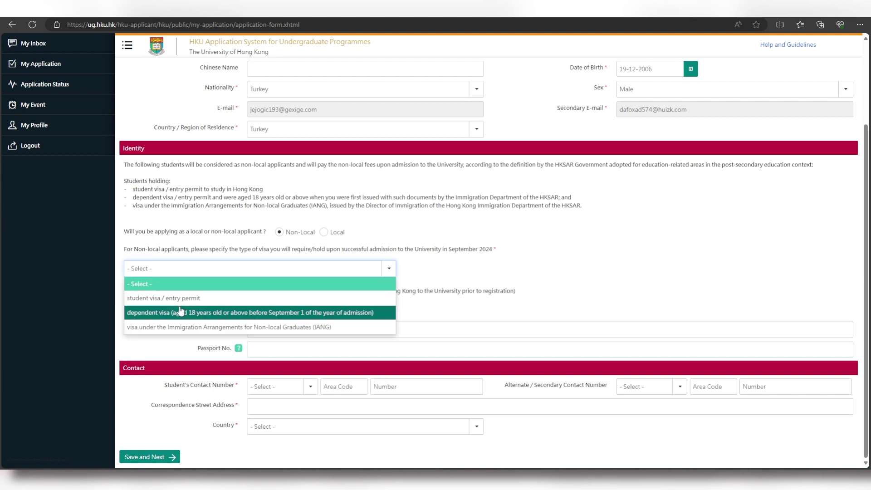
pyautogui.click(175, 301)
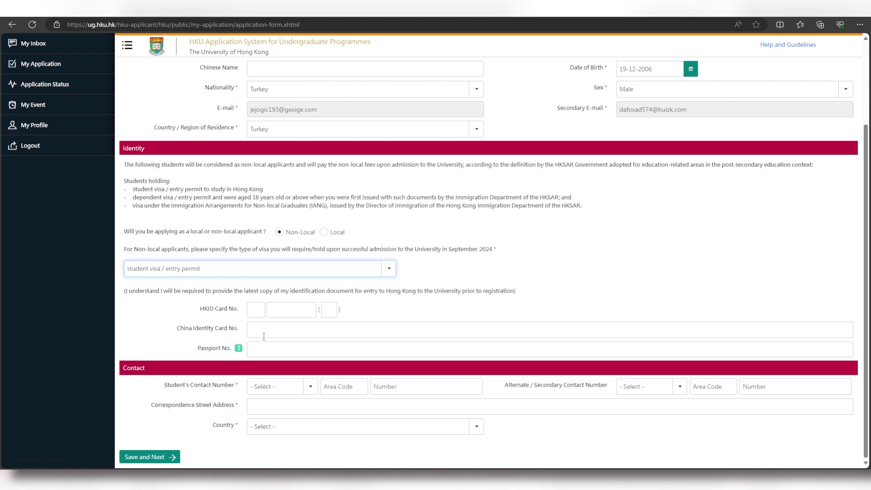
pyautogui.click(268, 348)
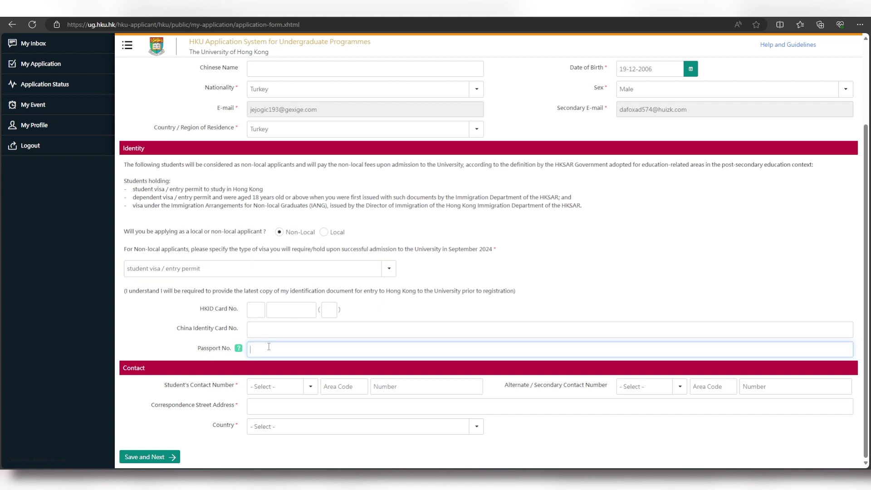
pyautogui.hotkey('ctrl', 'v')
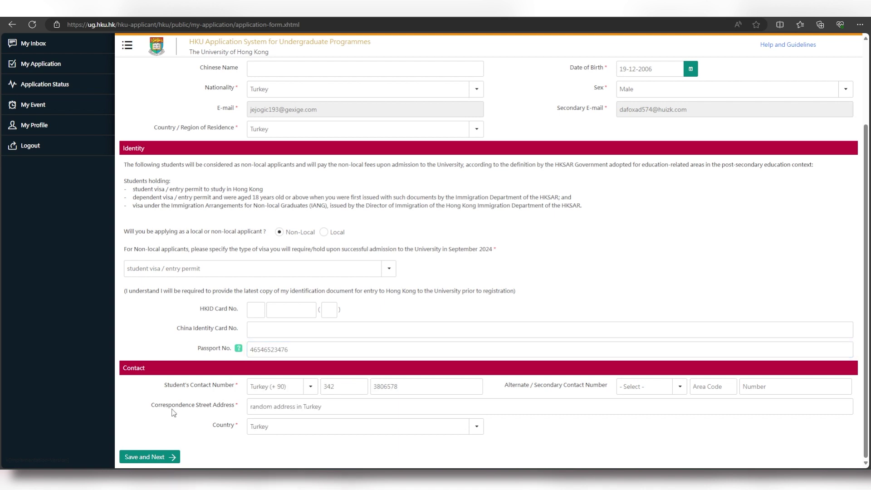
pyautogui.click(172, 457)
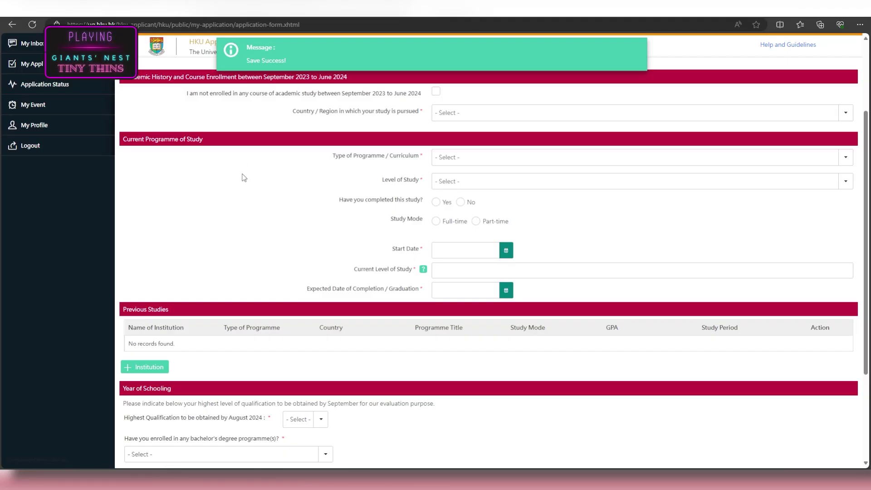
pyautogui.scroll(3, 243, 177)
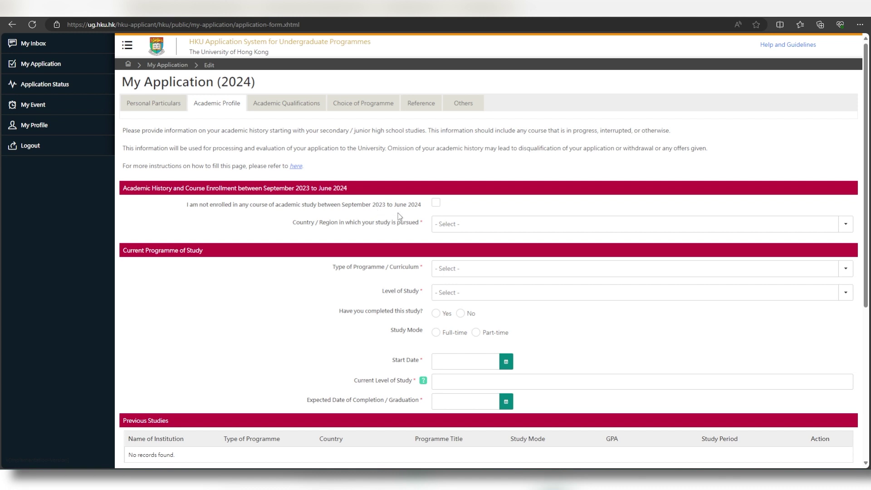
# - Tick 'I am not enrolled' and save Galatasaray High School, Turkey (17-02-2020 to 31-05-2023) as a previous study
pyautogui.click(437, 204)
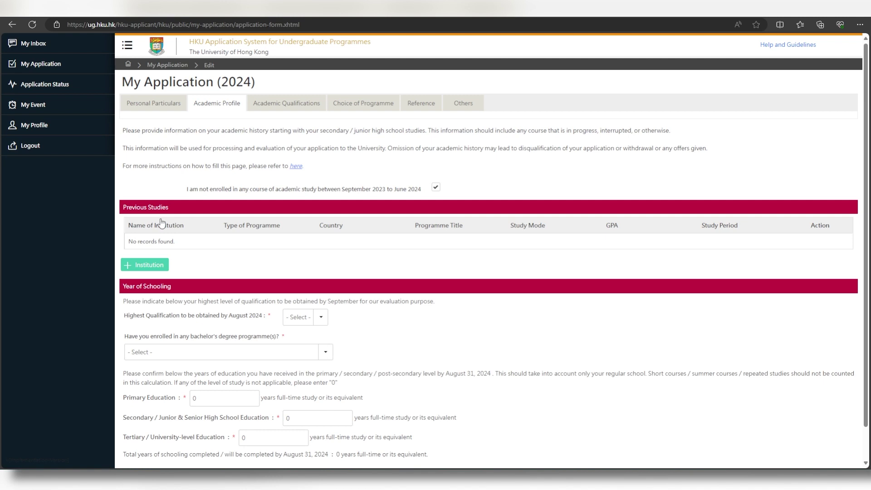
pyautogui.click(159, 266)
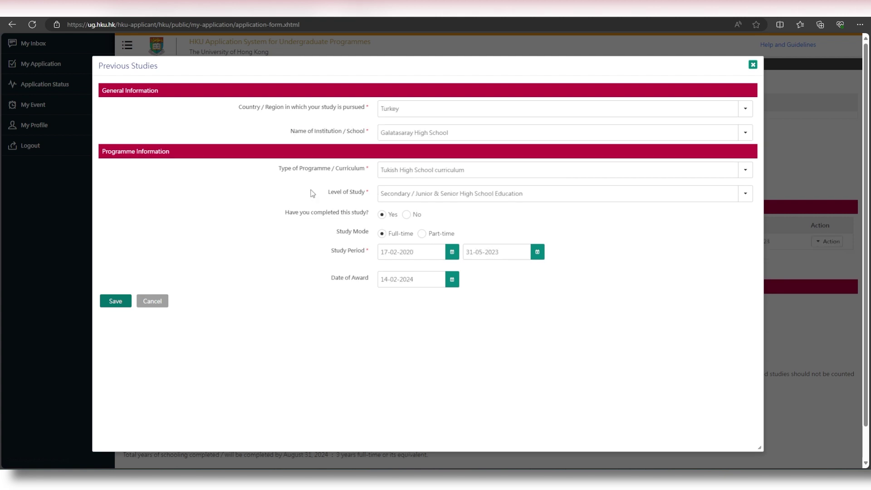
pyautogui.click(129, 305)
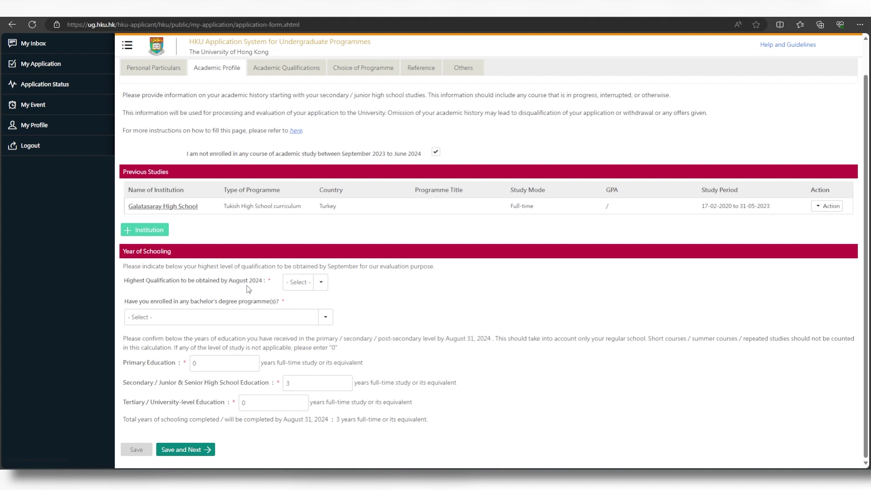
# - Set highest qualification to Turkish High School curriculum and answer 'No, I have not.' for bachelor's study
pyautogui.click(322, 285)
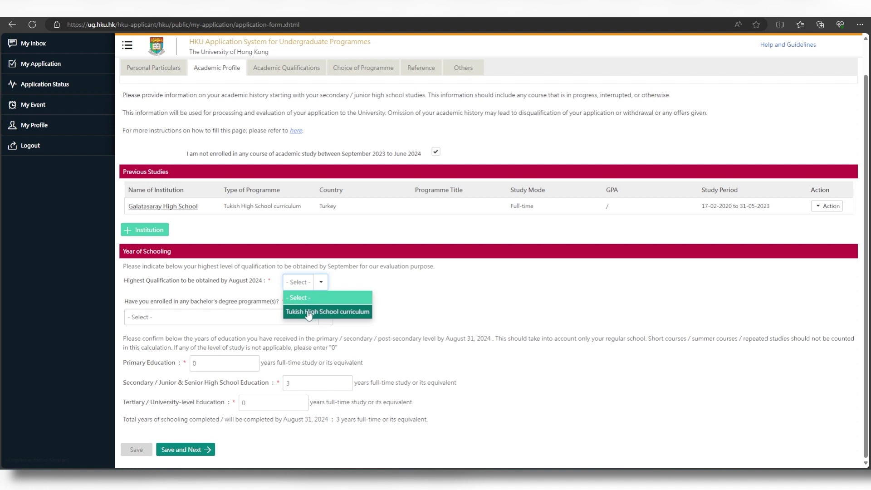
pyautogui.click(306, 313)
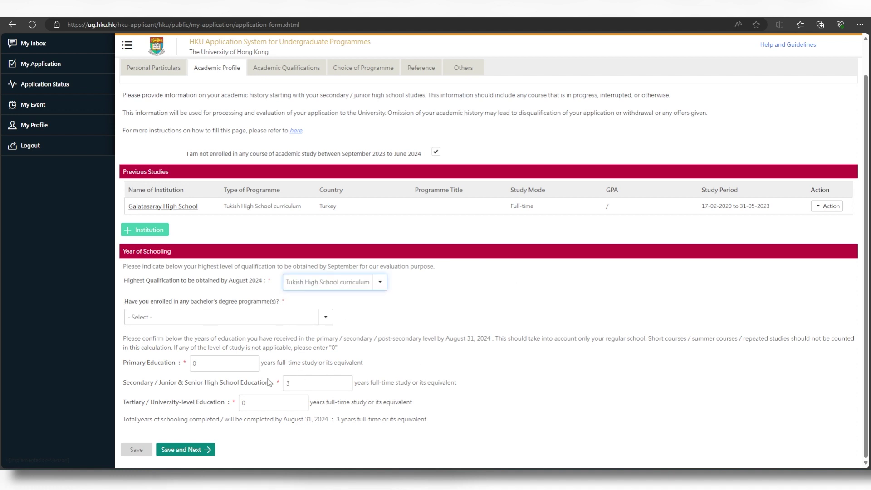
pyautogui.click(325, 318)
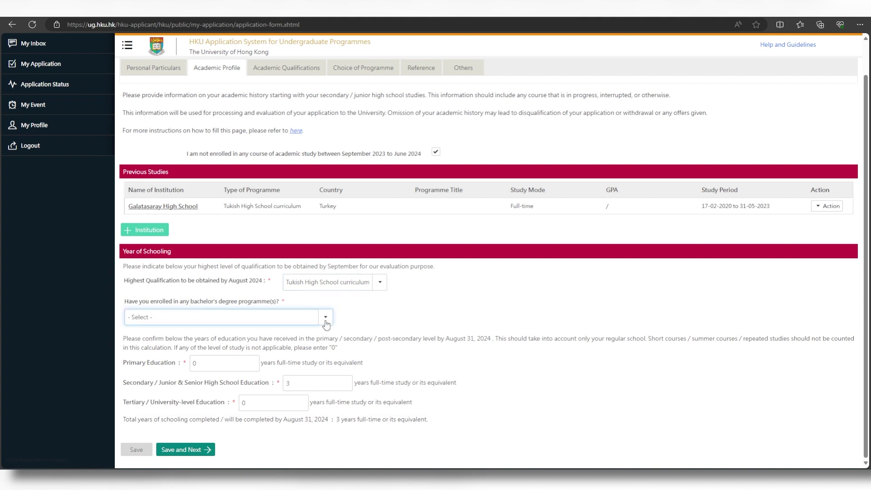
pyautogui.click(213, 348)
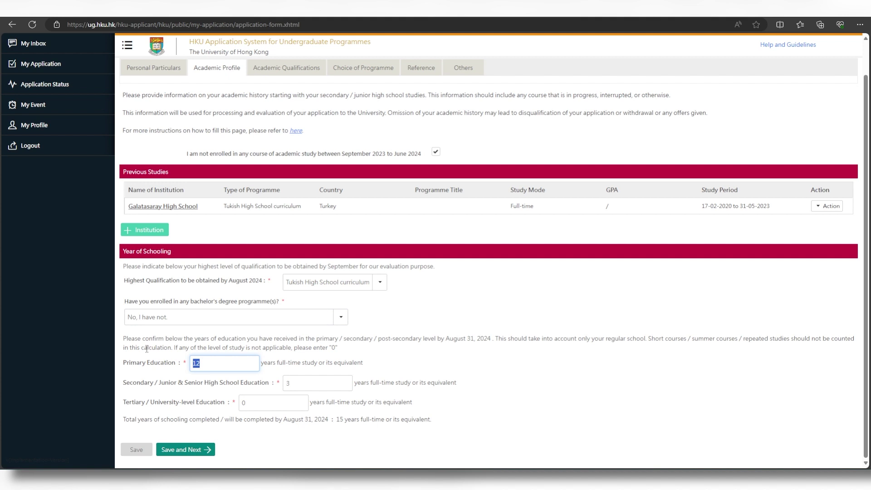
# - Enter 8 years of primary and 4 years of secondary education, then save and continue
pyautogui.write('8')
pyautogui.click(148, 363)
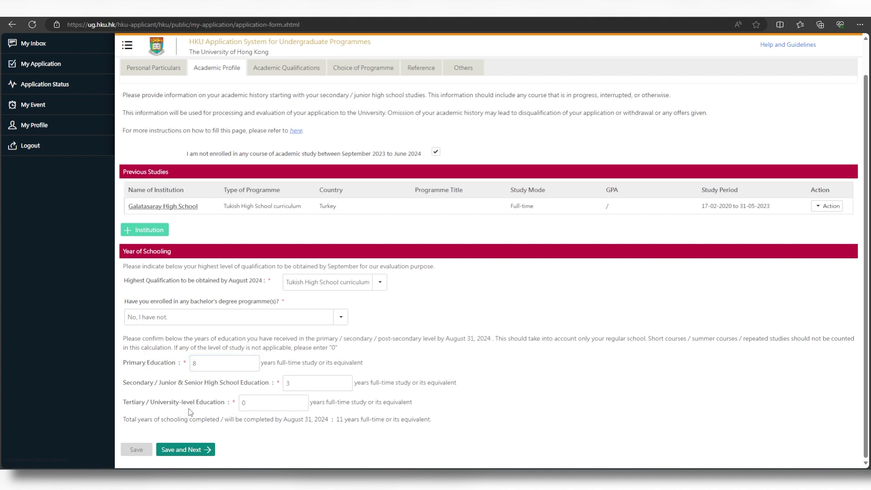
pyautogui.doubleClick(288, 384)
pyautogui.write('4')
pyautogui.click(259, 393)
pyautogui.click(208, 449)
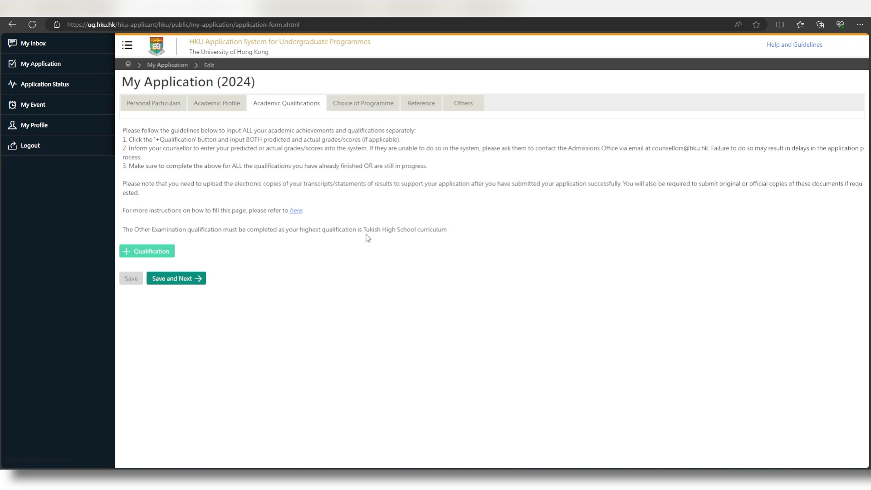
# - Add an Other Examination qualification named 'Other examination', dated May 2023
pyautogui.click(165, 253)
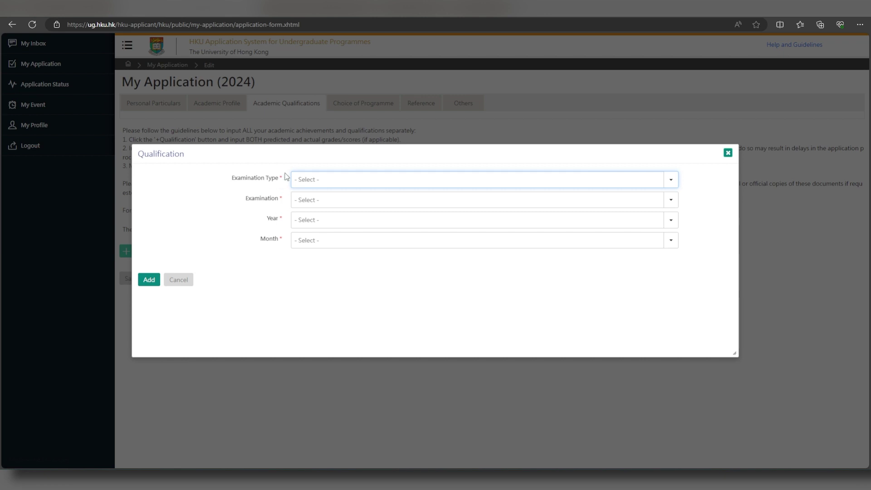
pyautogui.click(351, 183)
pyautogui.scroll(-10, 311, 255)
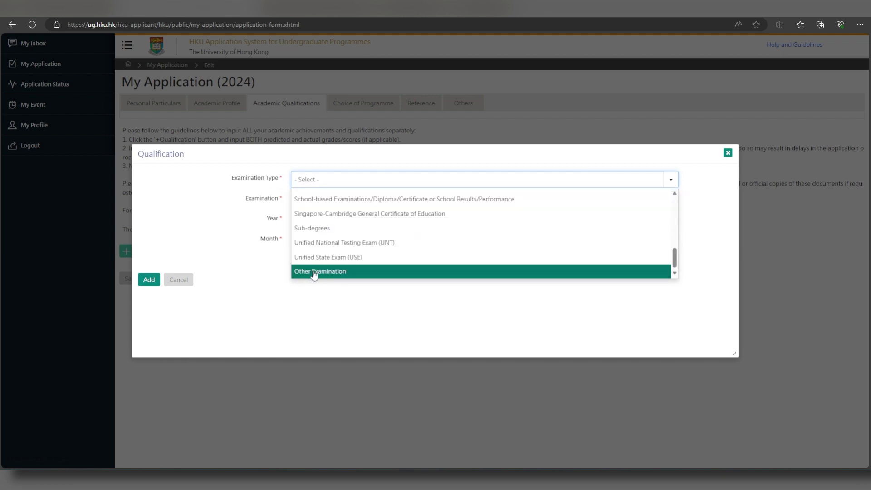
pyautogui.click(312, 272)
pyautogui.click(303, 202)
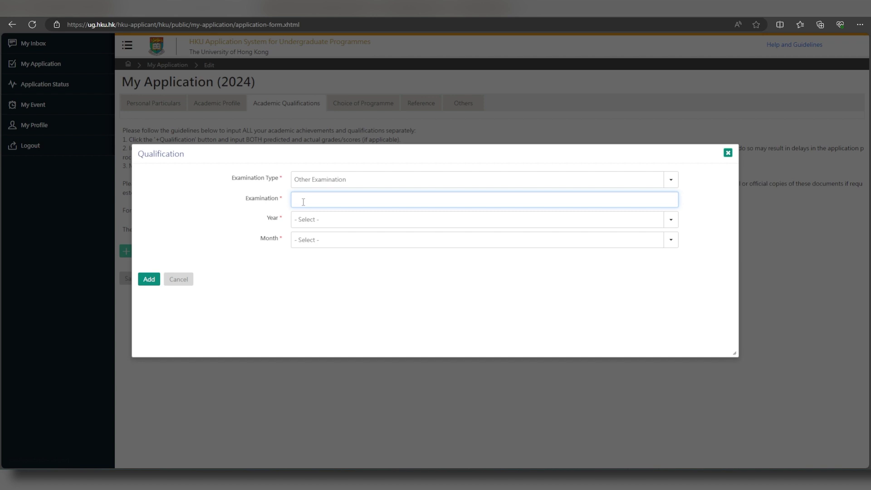
pyautogui.write('Other examination')
pyautogui.click(305, 220)
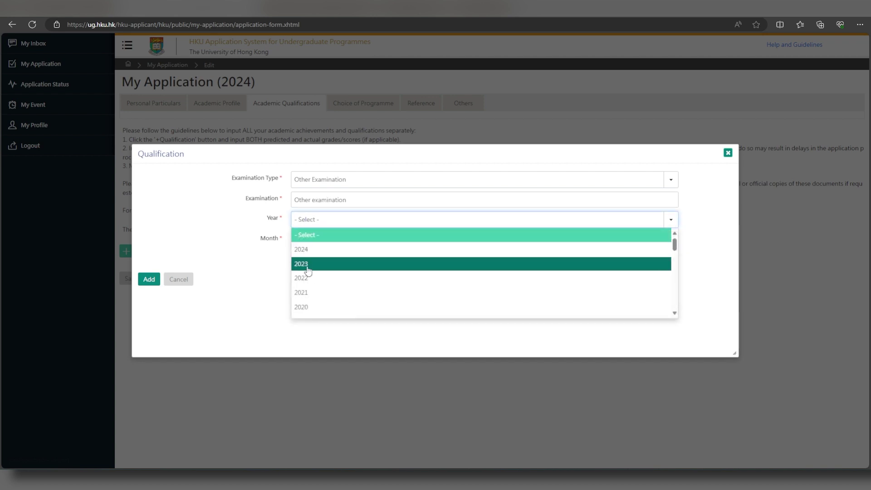
pyautogui.click(307, 265)
pyautogui.click(311, 242)
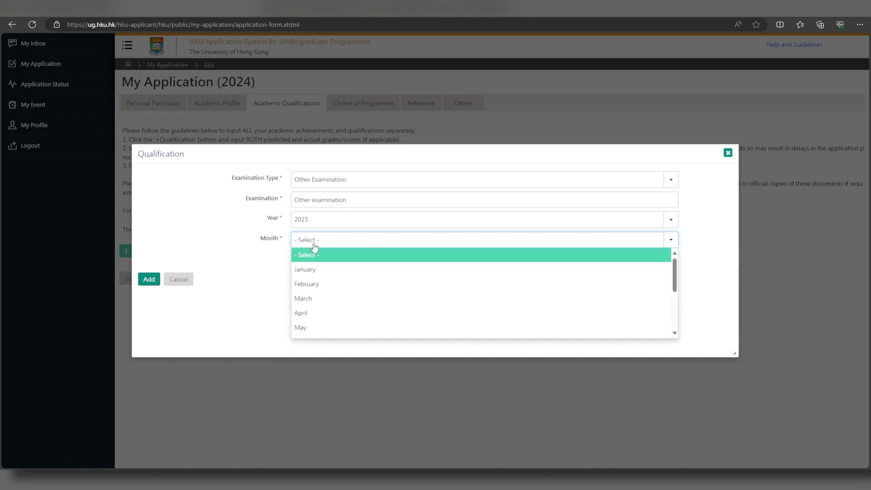
pyautogui.click(317, 316)
pyautogui.click(149, 279)
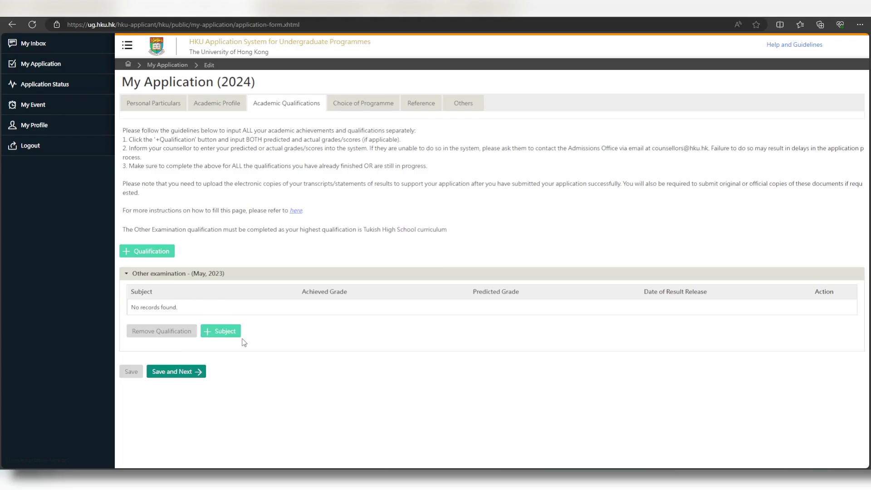
# - Save a Mathematics subject result of 100 for the Other examination, then begin another qualification
pyautogui.click(237, 333)
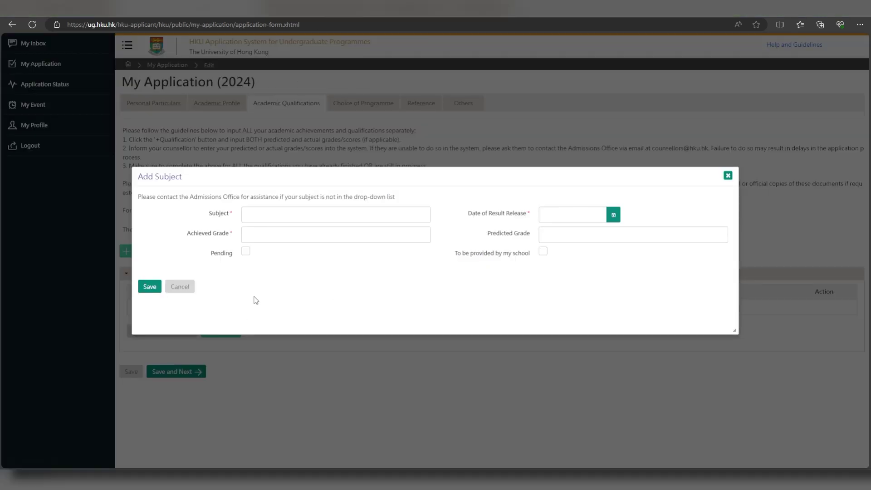
pyautogui.click(277, 217)
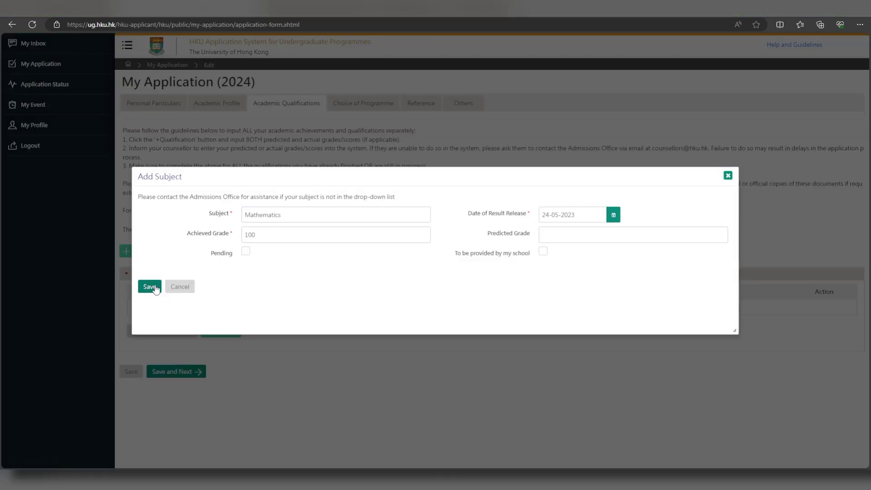
pyautogui.click(149, 287)
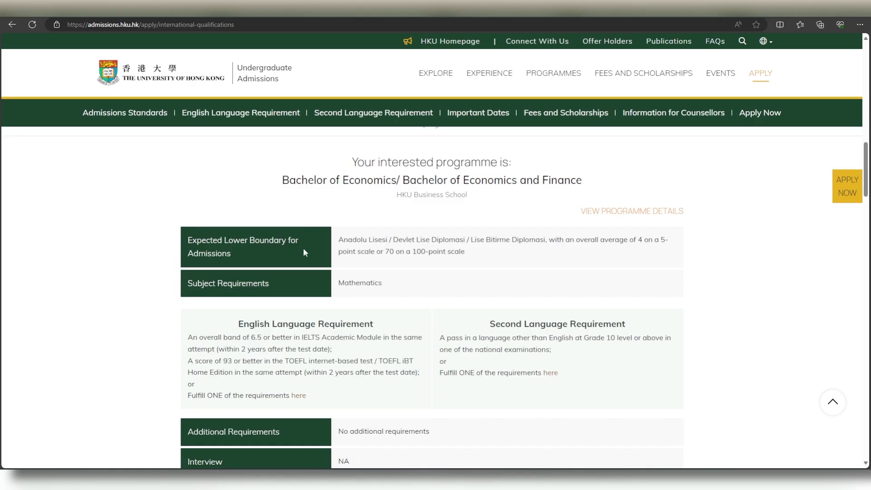
pyautogui.scroll(-2, 306, 298)
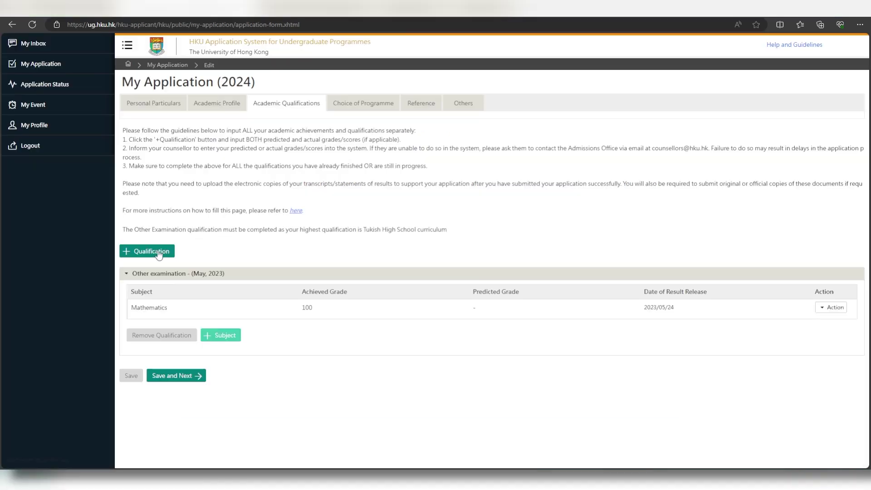
pyautogui.click(167, 251)
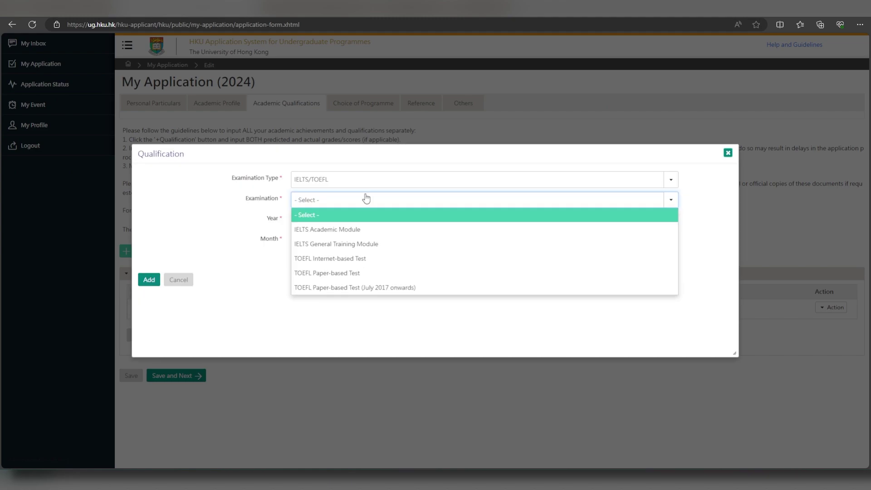
# - Add a TOEFL Internet-based Test qualification dated May 2023
pyautogui.click(336, 259)
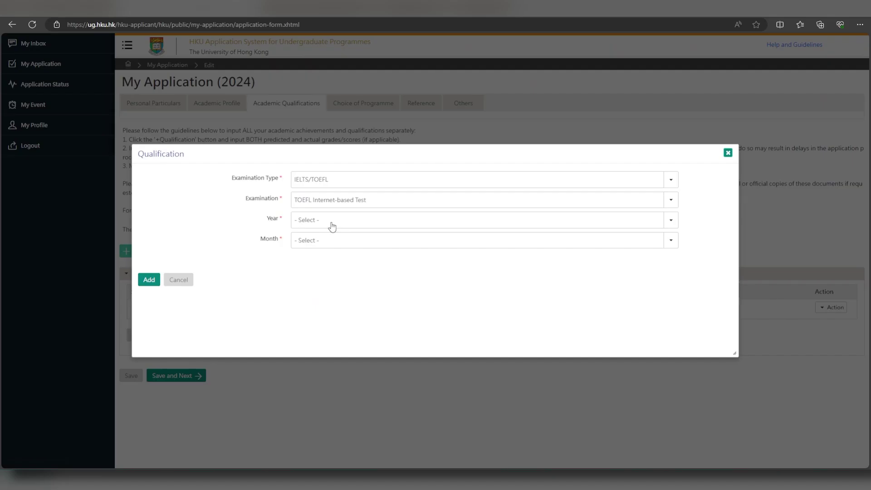
pyautogui.click(331, 223)
pyautogui.click(322, 265)
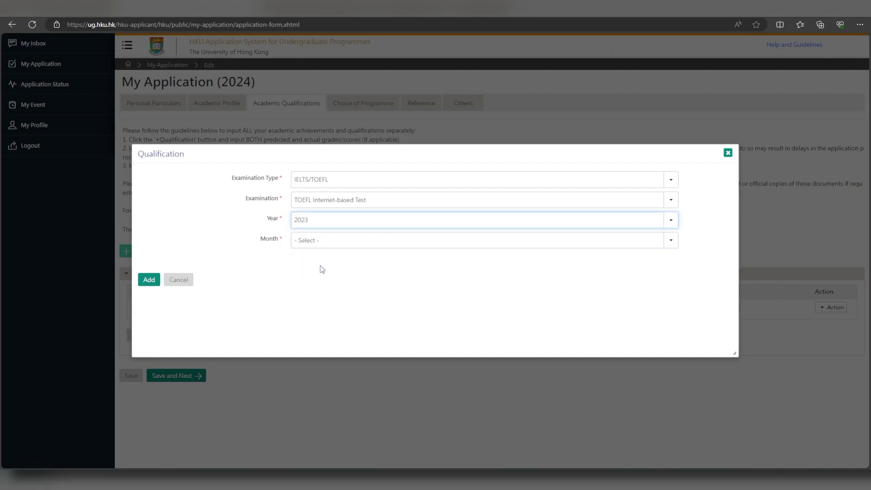
pyautogui.click(321, 242)
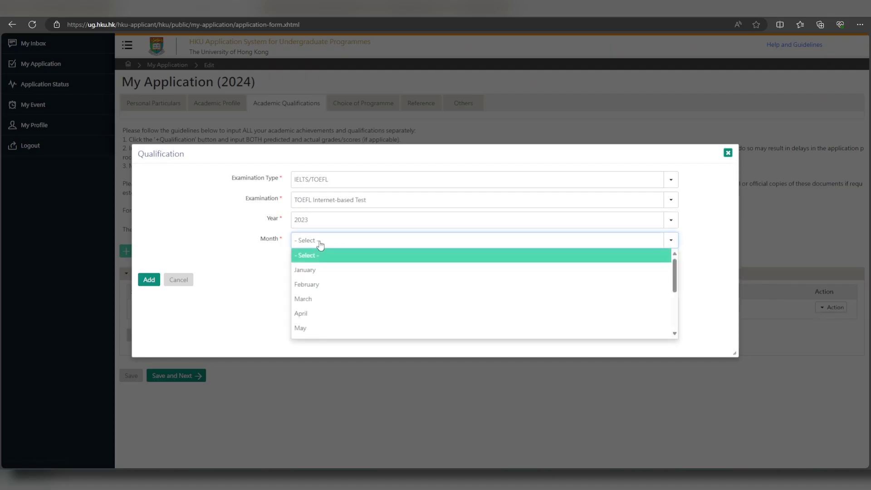
pyautogui.click(326, 328)
pyautogui.click(148, 279)
# - Set result release 13-06-2023, enter the test ID and section scores of 30 (total 120), and save
pyautogui.click(362, 276)
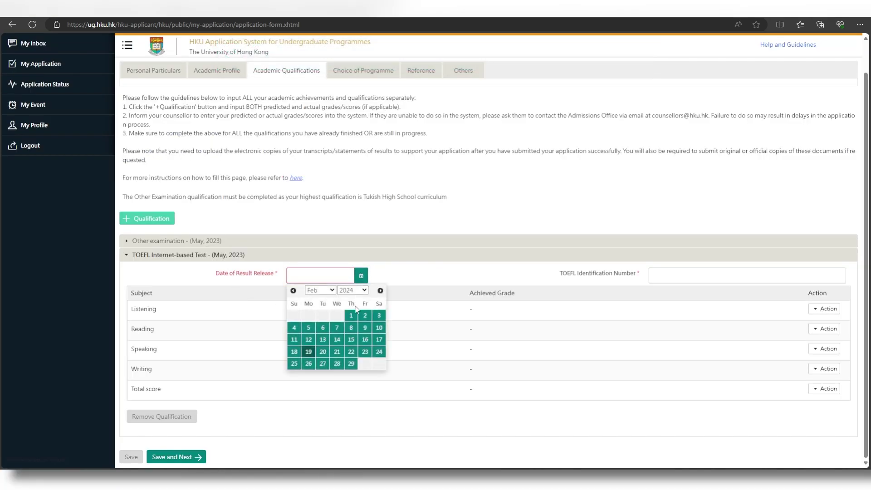
pyautogui.click(345, 444)
pyautogui.click(313, 292)
pyautogui.click(319, 340)
pyautogui.click(320, 340)
pyautogui.click(681, 276)
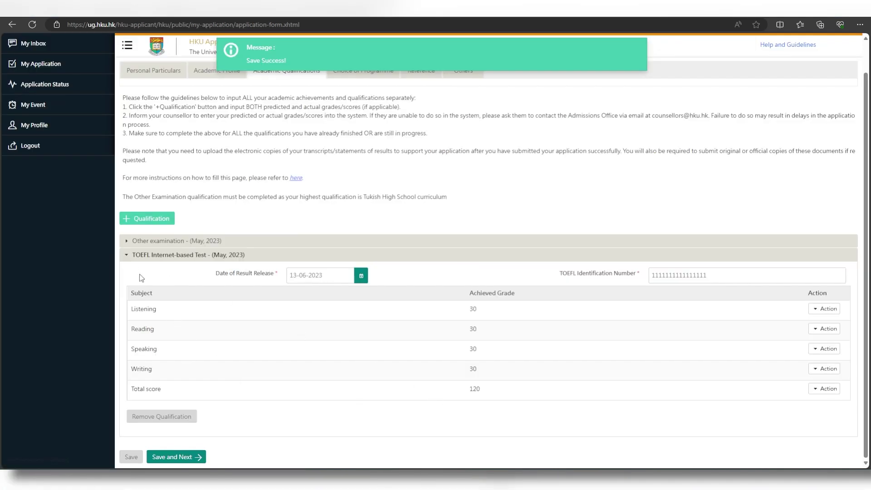
pyautogui.click(198, 462)
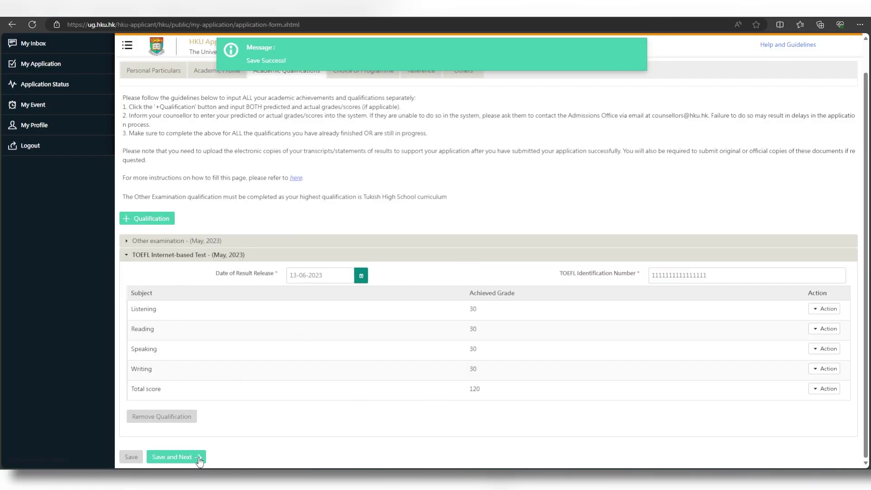
# - Set 1st choice 6767 Bachelor of Economics; others 6717 Social Sciences and 6755 Business Administration
pyautogui.scroll(1, 310, 346)
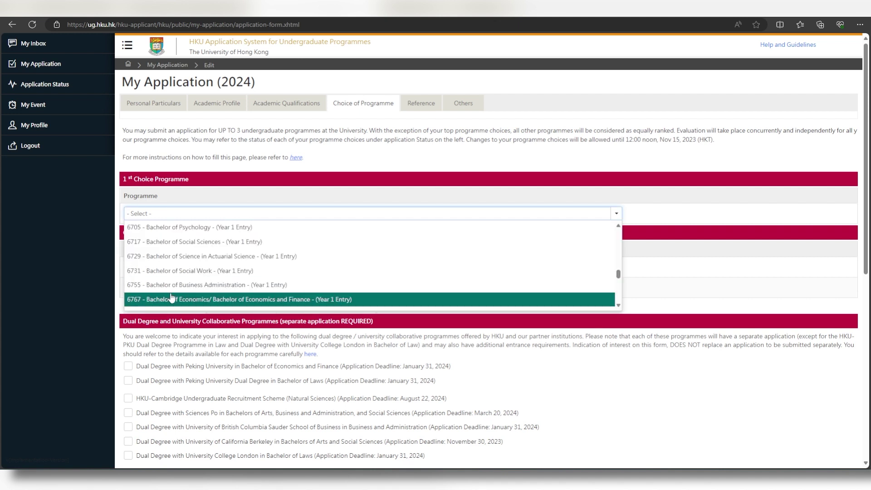
pyautogui.click(176, 300)
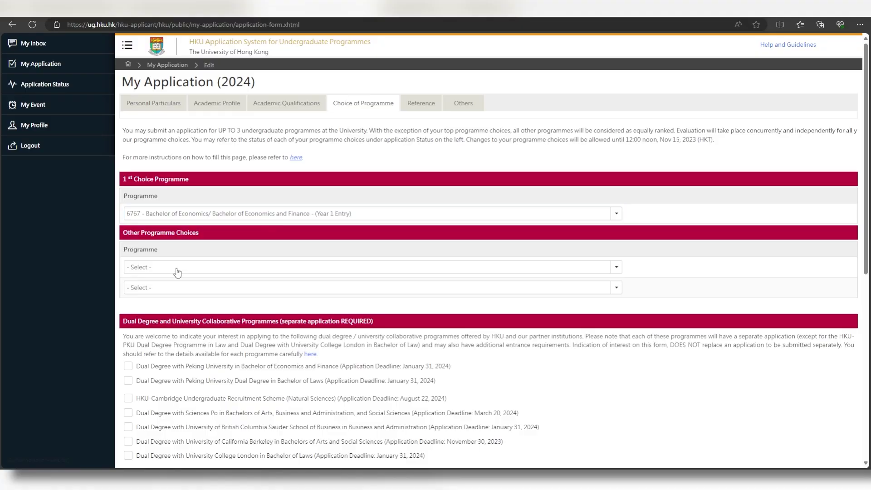
pyautogui.click(177, 273)
pyautogui.scroll(-3, 186, 291)
pyautogui.click(191, 279)
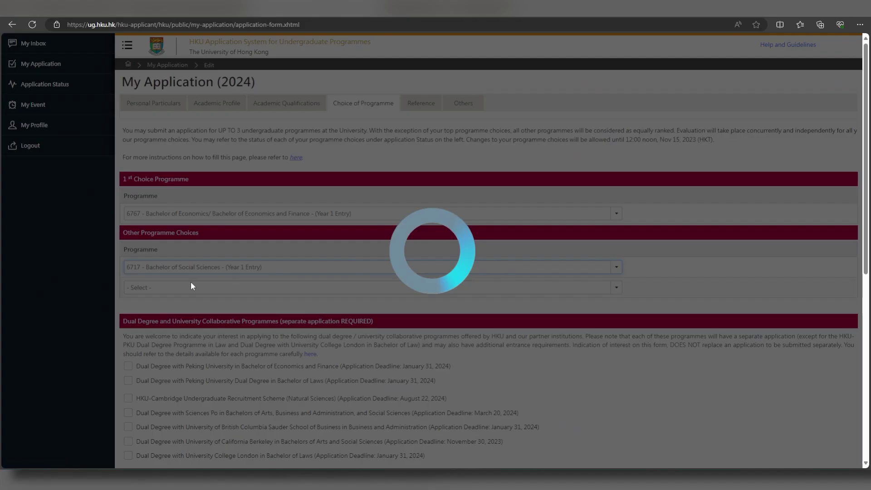
pyautogui.click(191, 288)
pyautogui.scroll(-3, 171, 359)
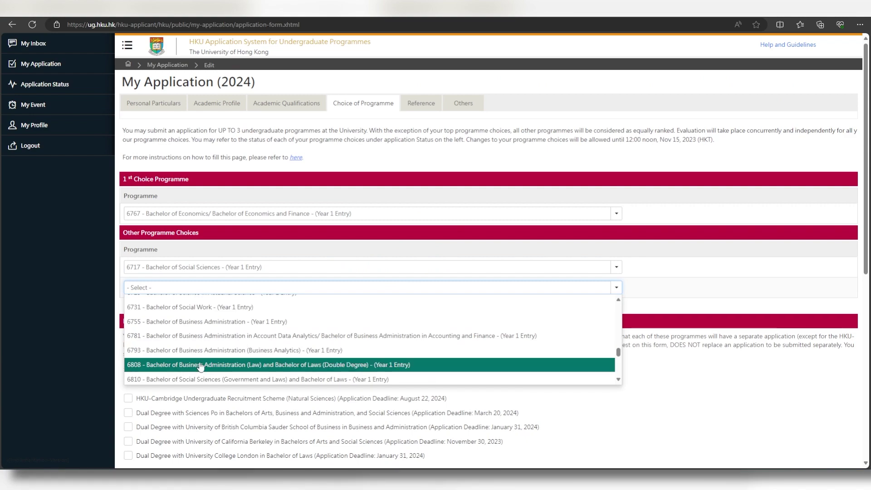
pyautogui.click(214, 321)
pyautogui.scroll(-4, 223, 266)
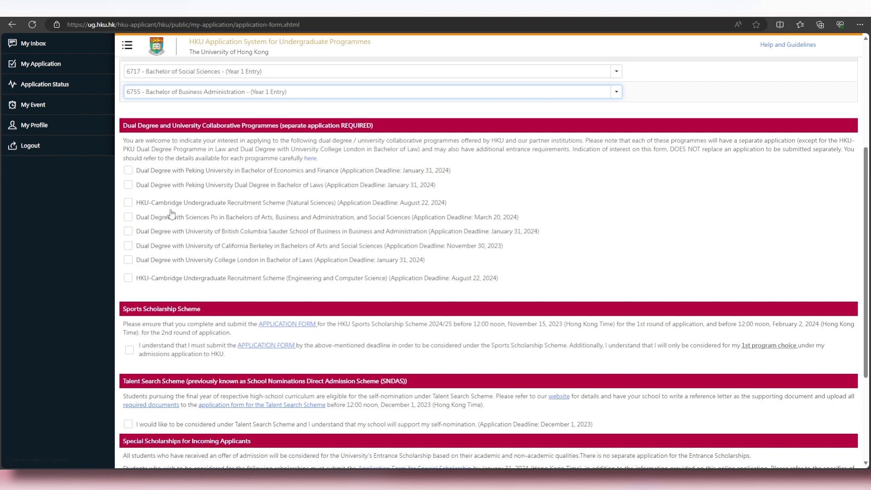
# - From the bottom of the Choice of Programme tab, Save and Next to the Reference section
pyautogui.scroll(-3, 205, 249)
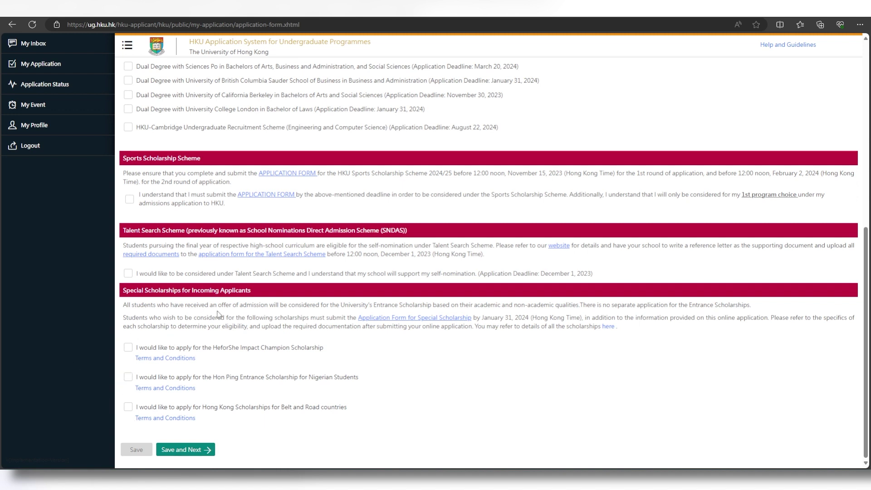
pyautogui.click(206, 450)
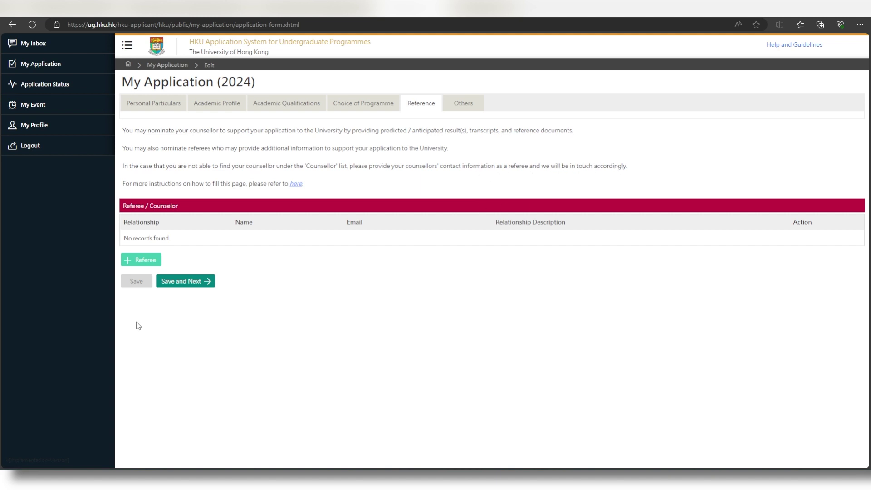
# - Add a new referee with relationship type Referee and name 'my teacher'
pyautogui.click(146, 260)
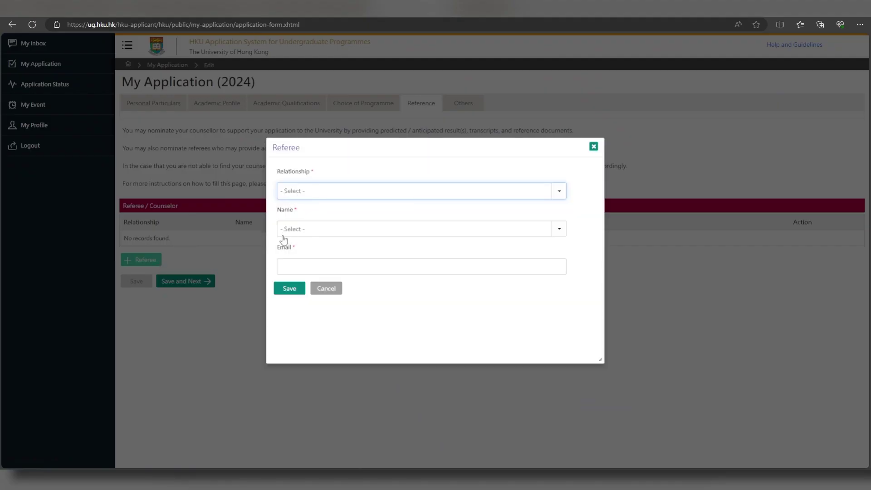
pyautogui.click(296, 194)
pyautogui.click(296, 194)
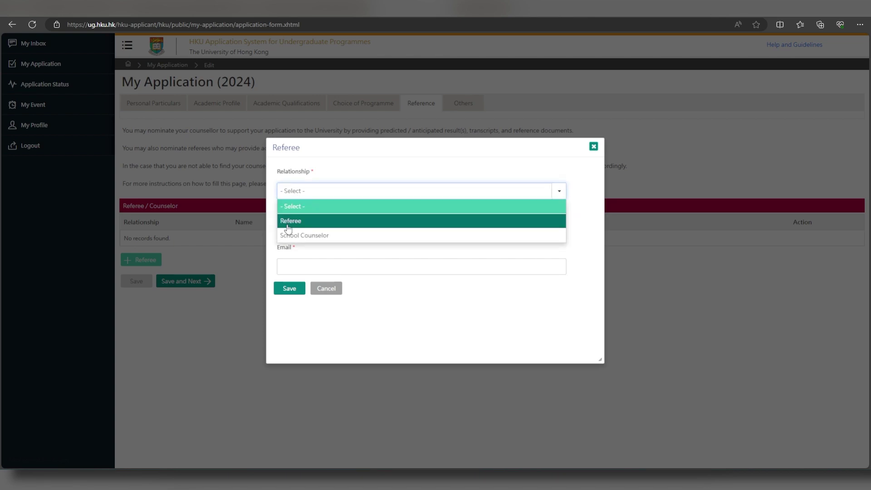
pyautogui.click(287, 220)
pyautogui.click(312, 228)
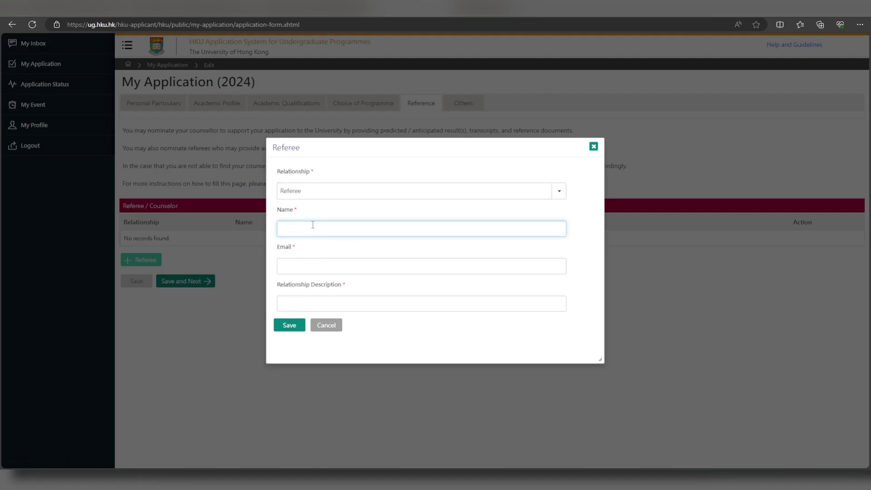
pyautogui.write('my teacher')
# - Enter the referee's e-mail and description 'They are my teacher', save, and continue to Others
pyautogui.press('Tab')
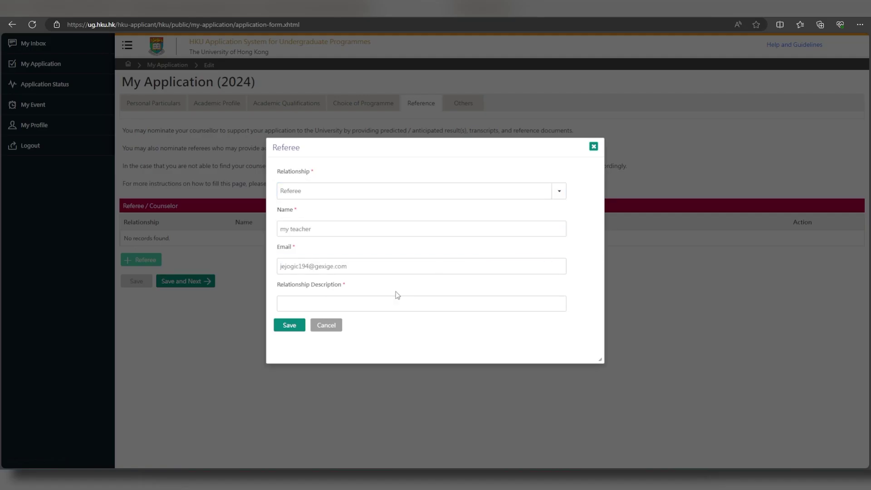
pyautogui.click(370, 305)
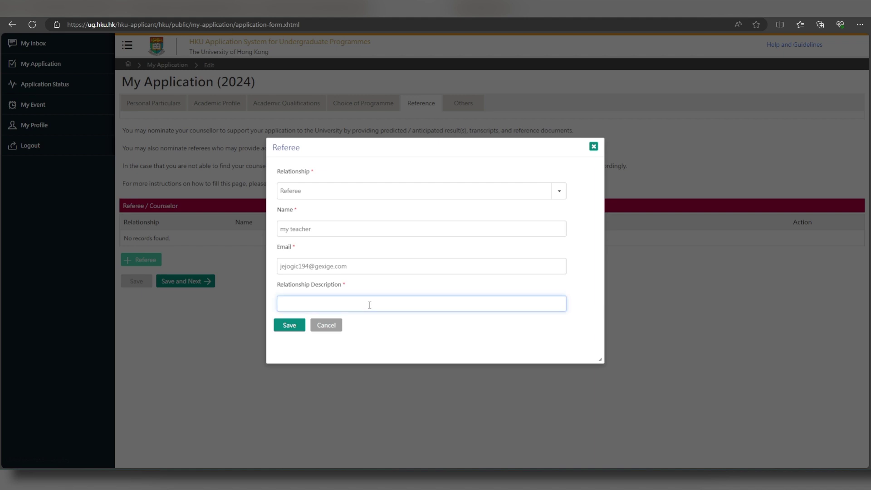
pyautogui.write('They are my teacher')
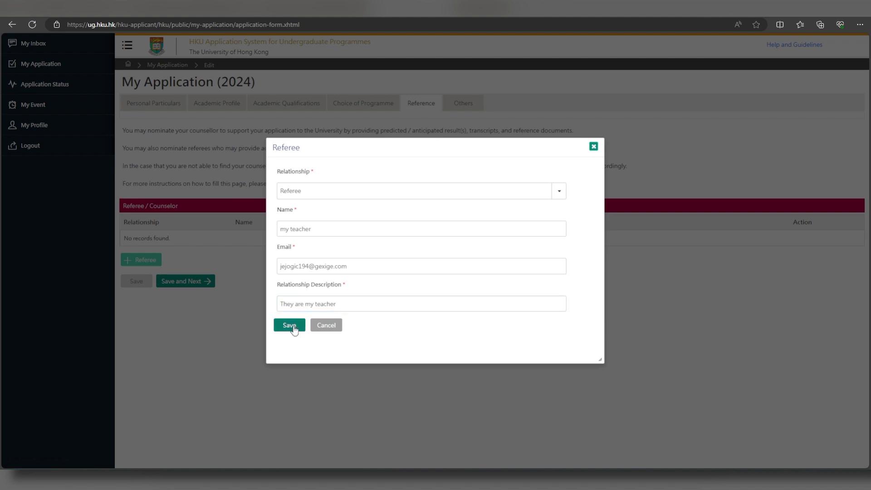
pyautogui.click(299, 332)
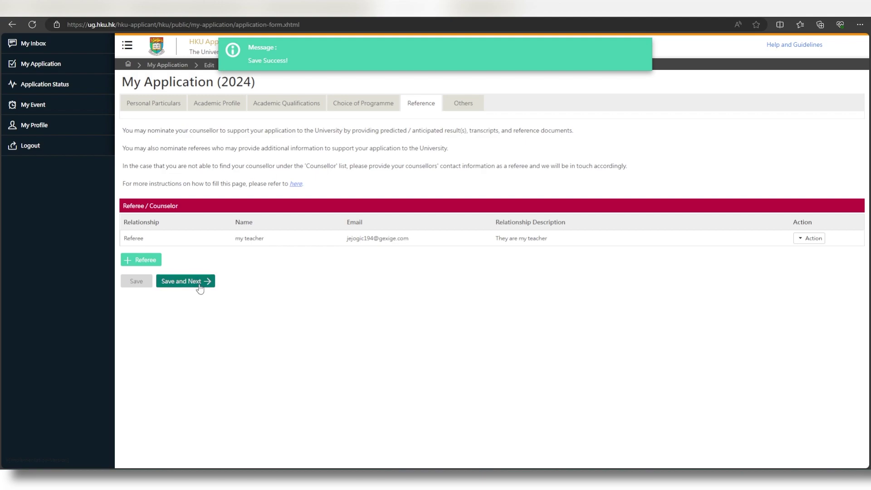
pyautogui.click(201, 284)
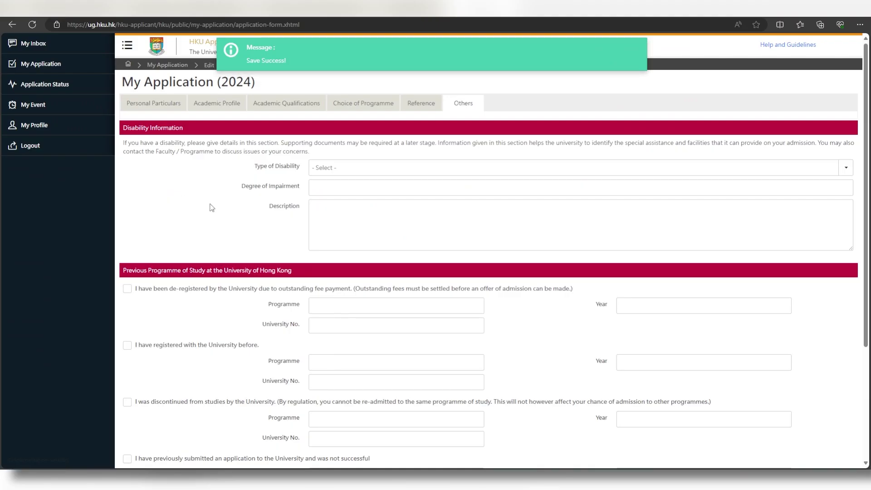
pyautogui.scroll(-2, 173, 142)
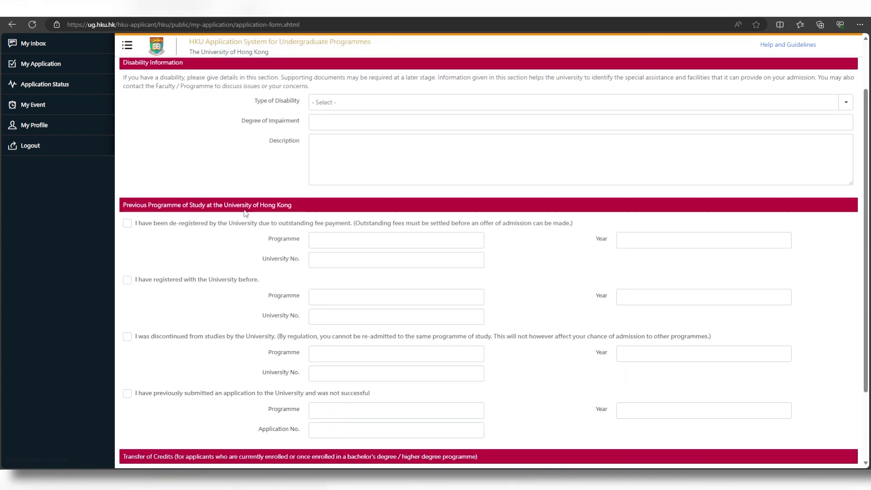
pyautogui.scroll(-3, 277, 214)
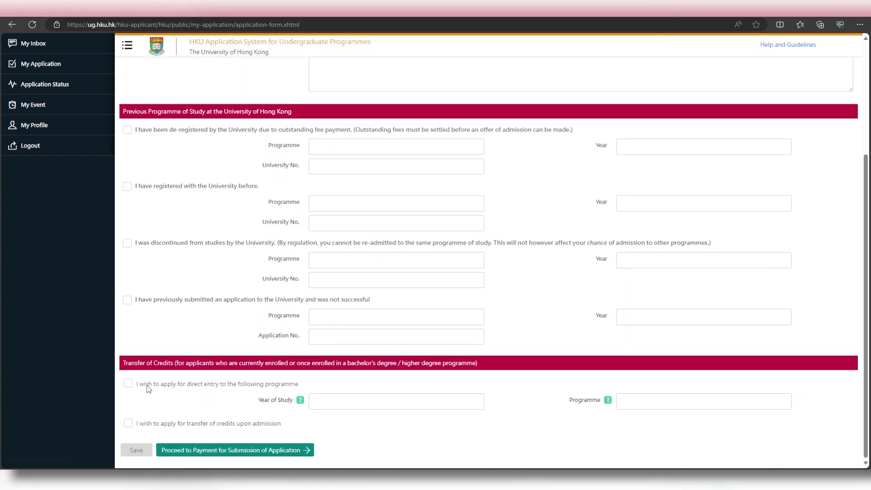
pyautogui.scroll(5, 157, 364)
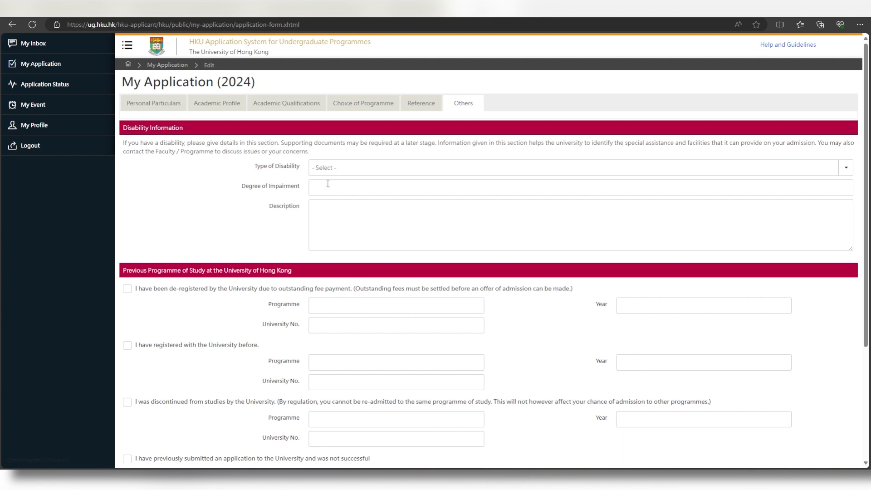
pyautogui.click(363, 171)
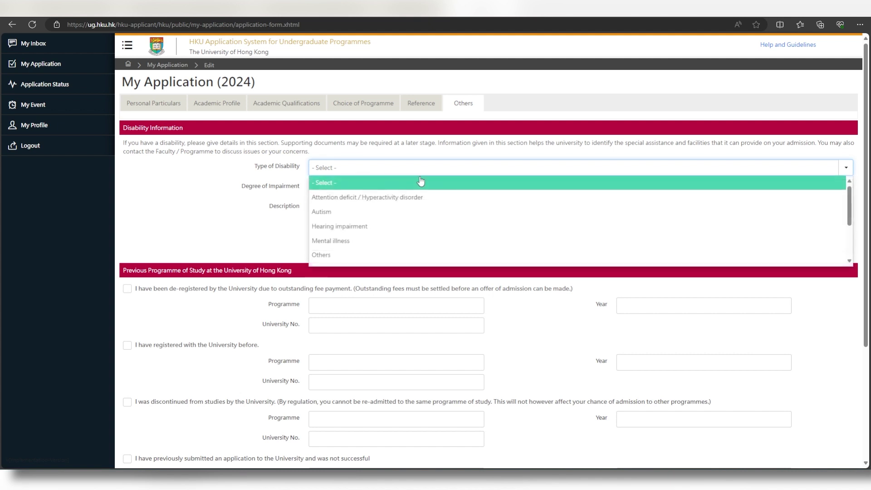
pyautogui.click(261, 189)
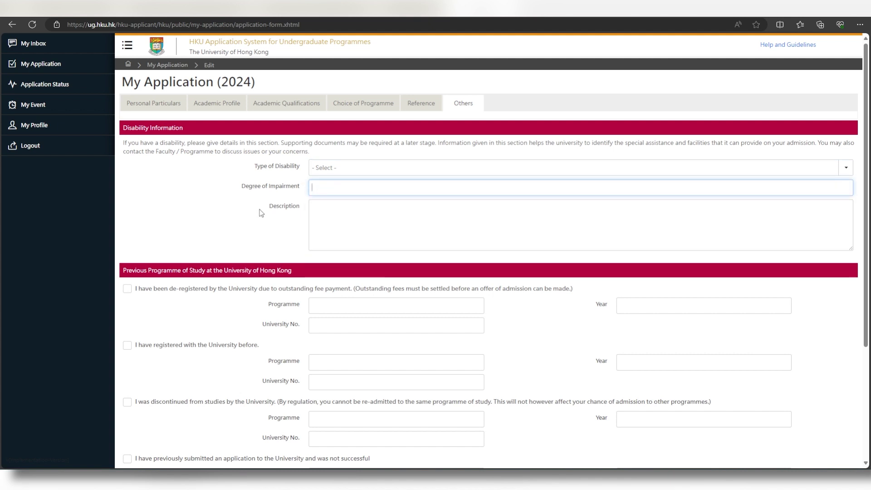
pyautogui.click(413, 168)
pyautogui.scroll(-2, 389, 206)
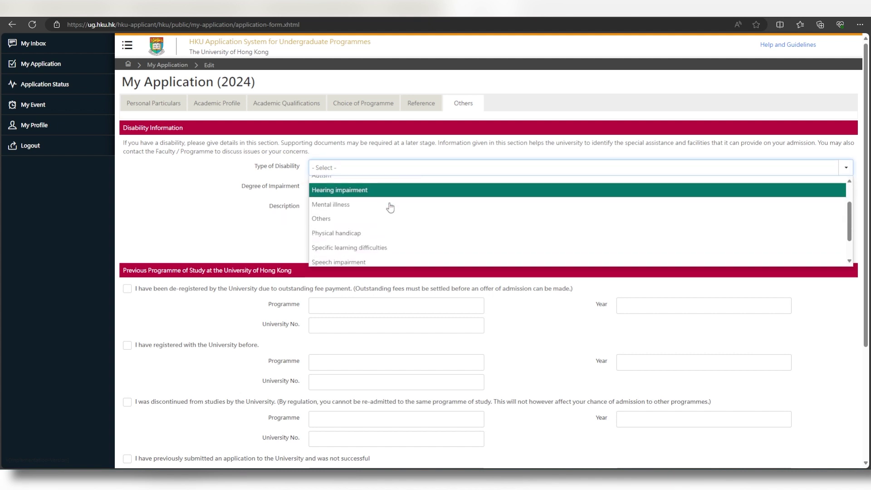
pyautogui.click(275, 209)
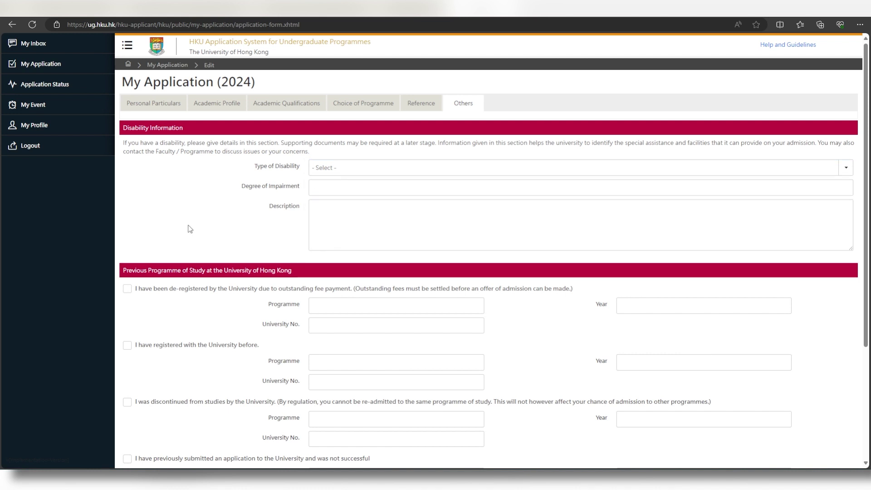
pyautogui.scroll(-3, 190, 230)
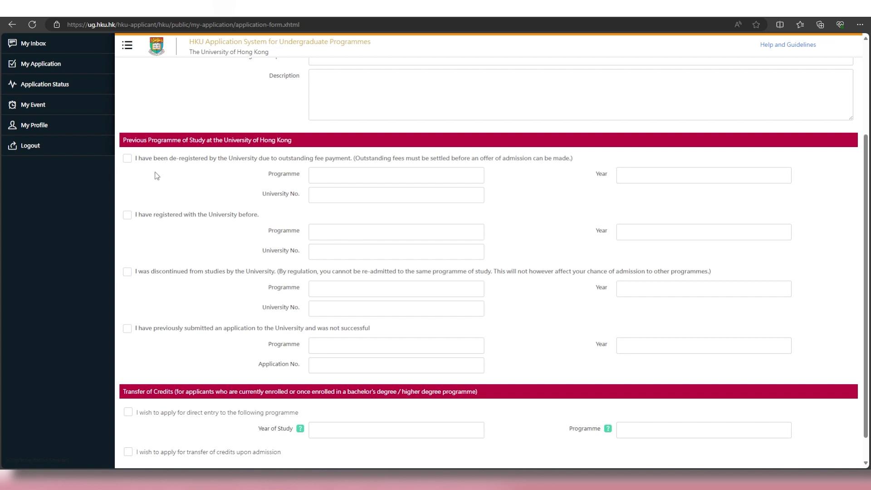
pyautogui.scroll(-1, 300, 309)
pyautogui.scroll(5, 227, 315)
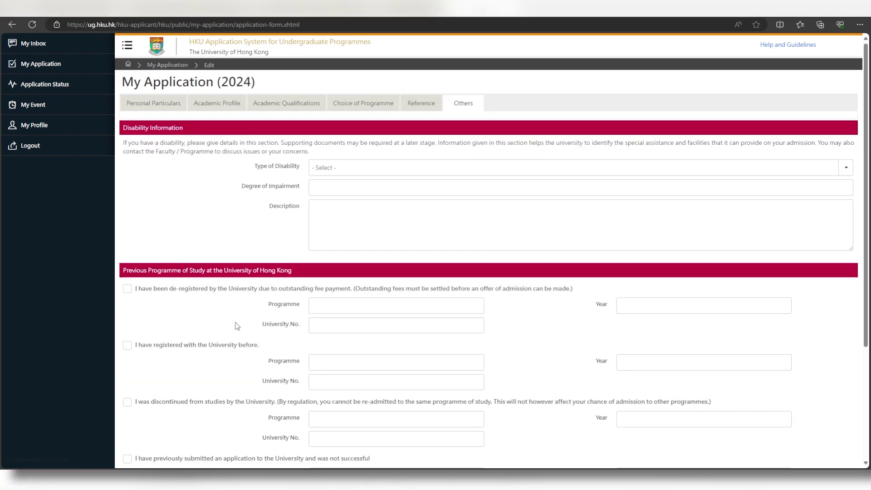
pyautogui.scroll(-3, 231, 325)
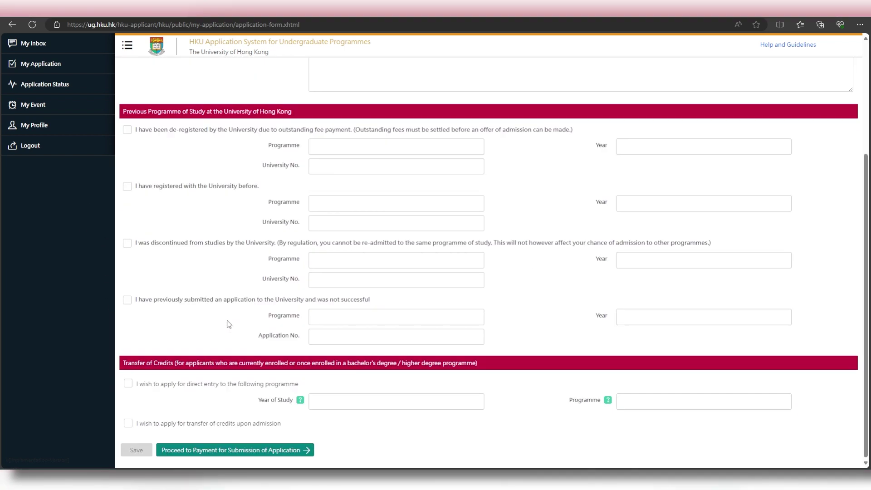
# - Confirm submission for payment and choose VISA to pay the HKD 450.00 fee on Jetco
pyautogui.click(307, 451)
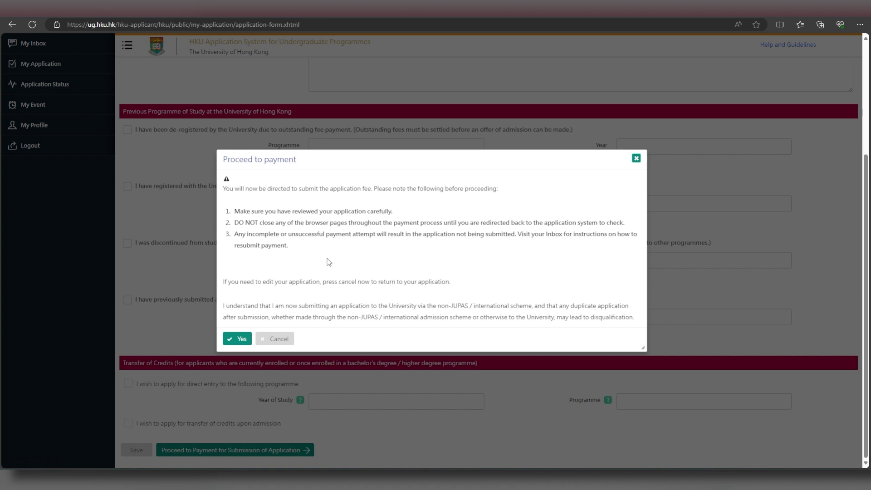
pyautogui.click(242, 339)
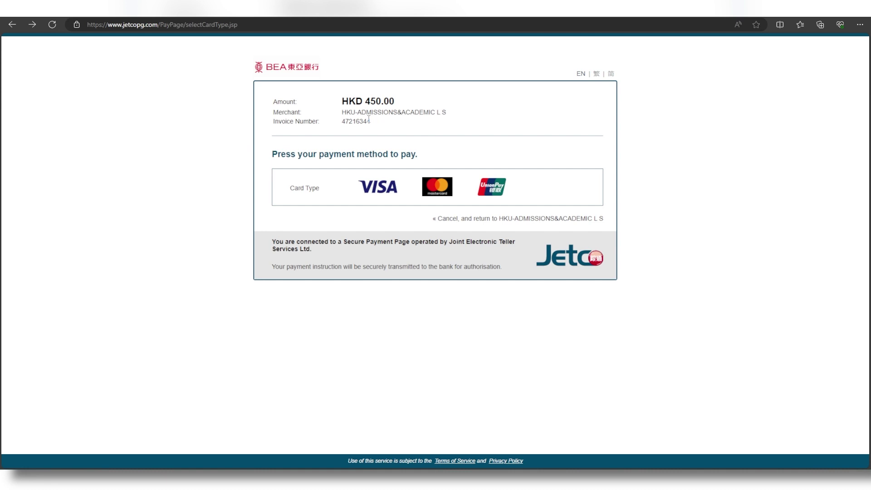
pyautogui.click(389, 194)
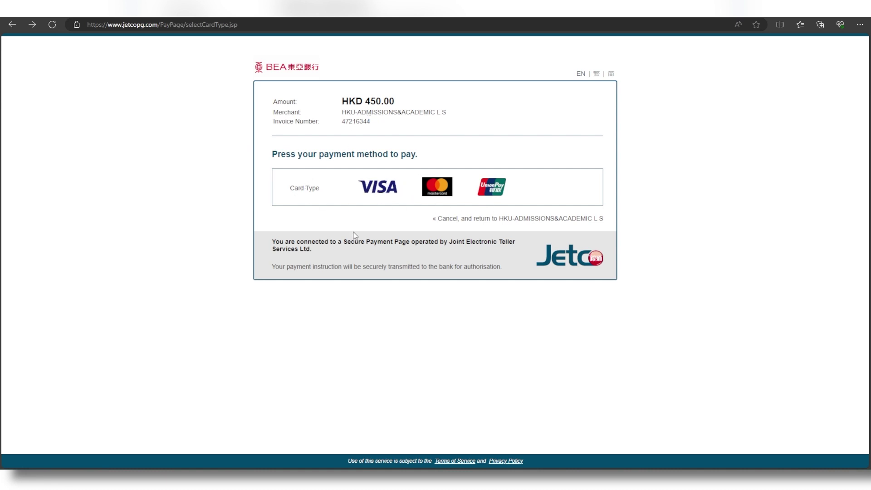